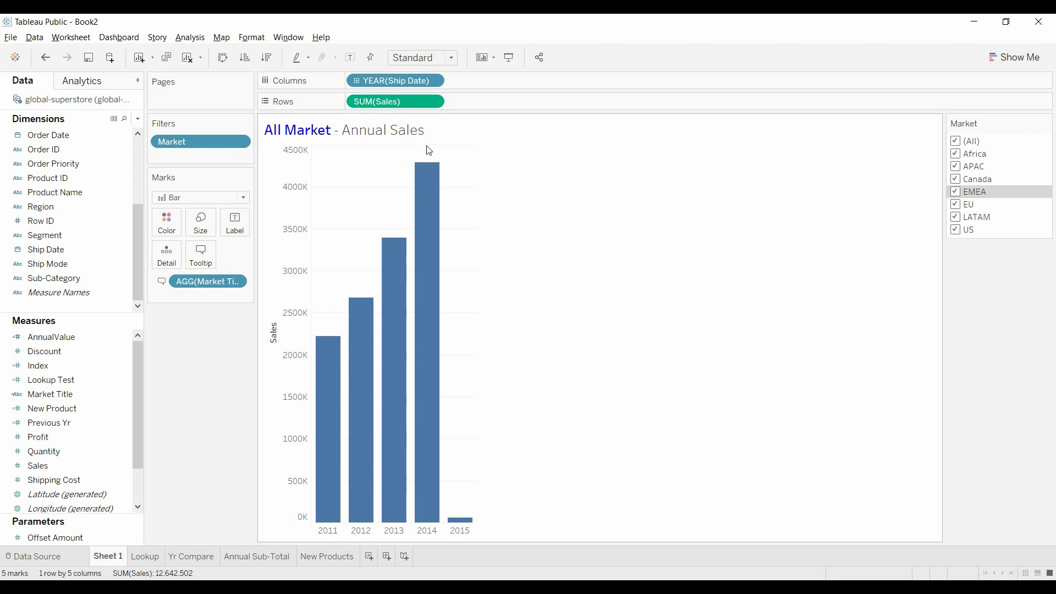
Step: Review the fields available for the chart title, then close the title editor without changes
{"action": "left_click", "coordinate": [413, 132]}
{"action": "right_click", "coordinate": [413, 132]}
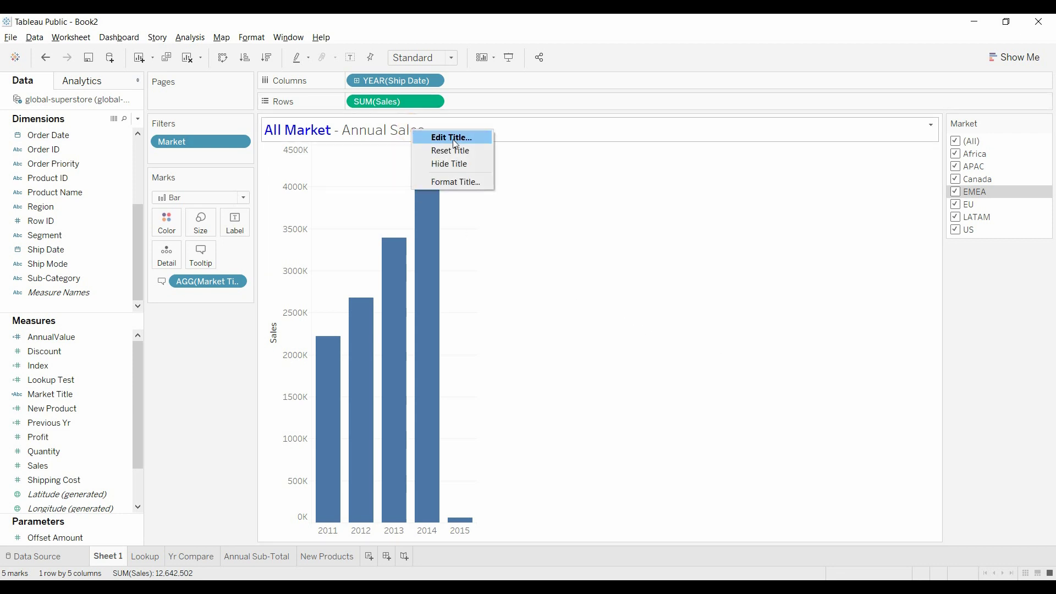
{"action": "left_click", "coordinate": [454, 139]}
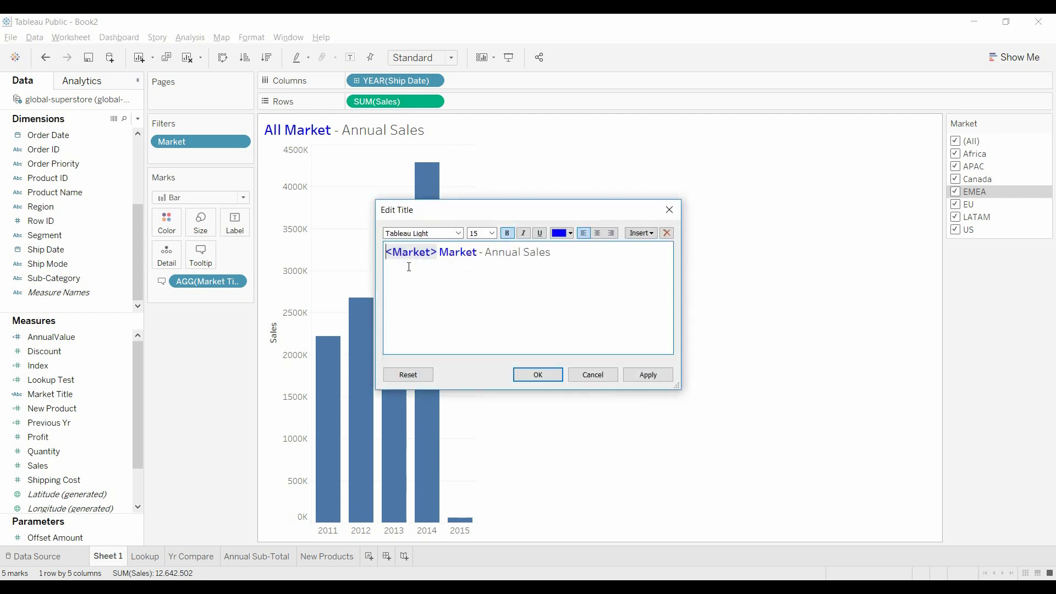
{"action": "left_click", "coordinate": [653, 233]}
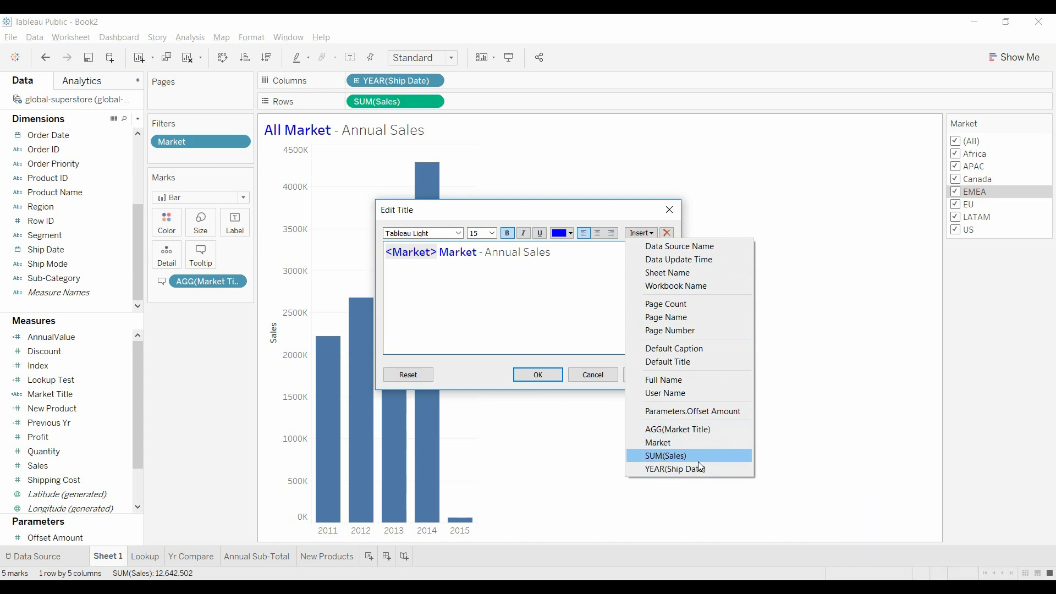
{"action": "left_click", "coordinate": [592, 374]}
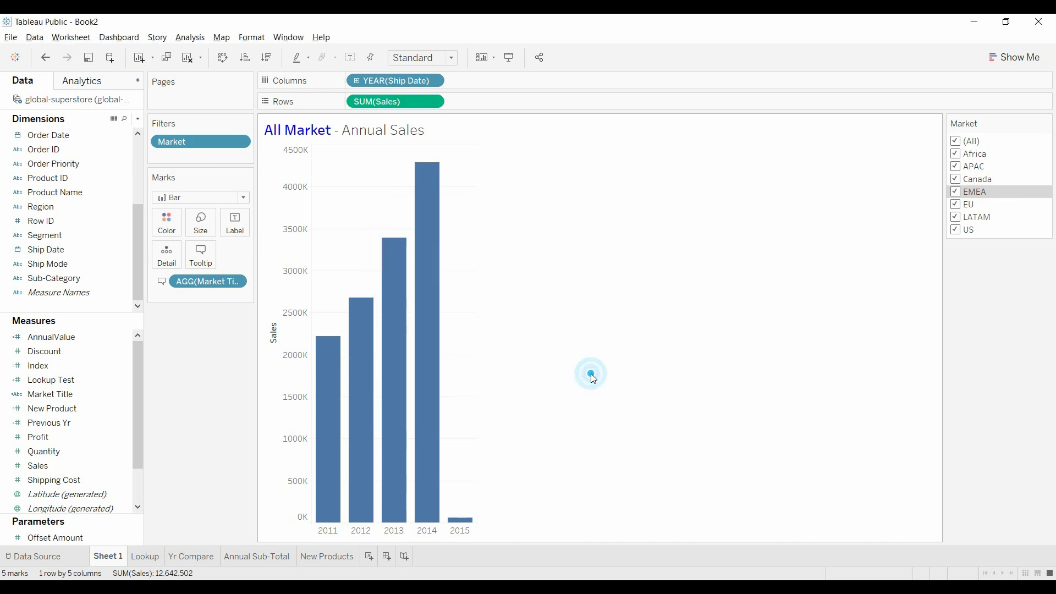
Step: Uncheck every market in the Market filter one by one until none is selected
{"action": "left_click", "coordinate": [955, 153]}
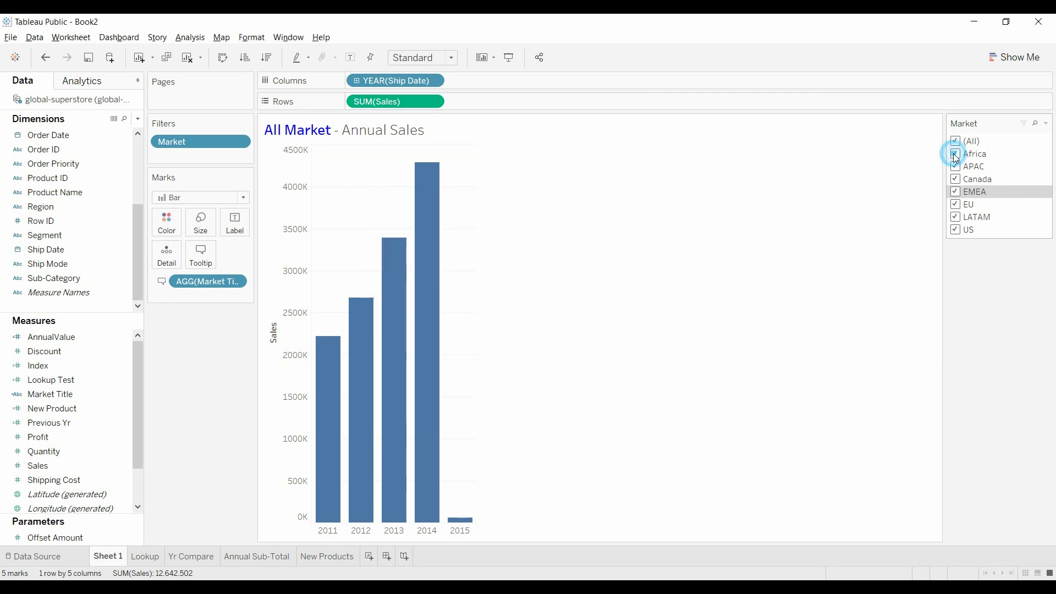
{"action": "left_click", "coordinate": [960, 184]}
{"action": "left_click", "coordinate": [955, 217]}
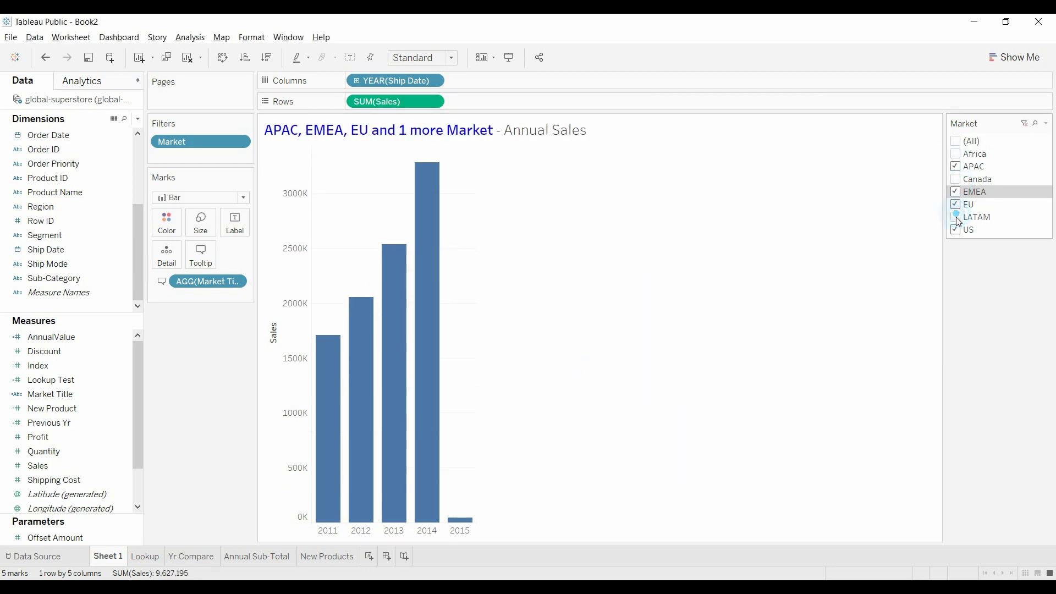
{"action": "left_click", "coordinate": [956, 231]}
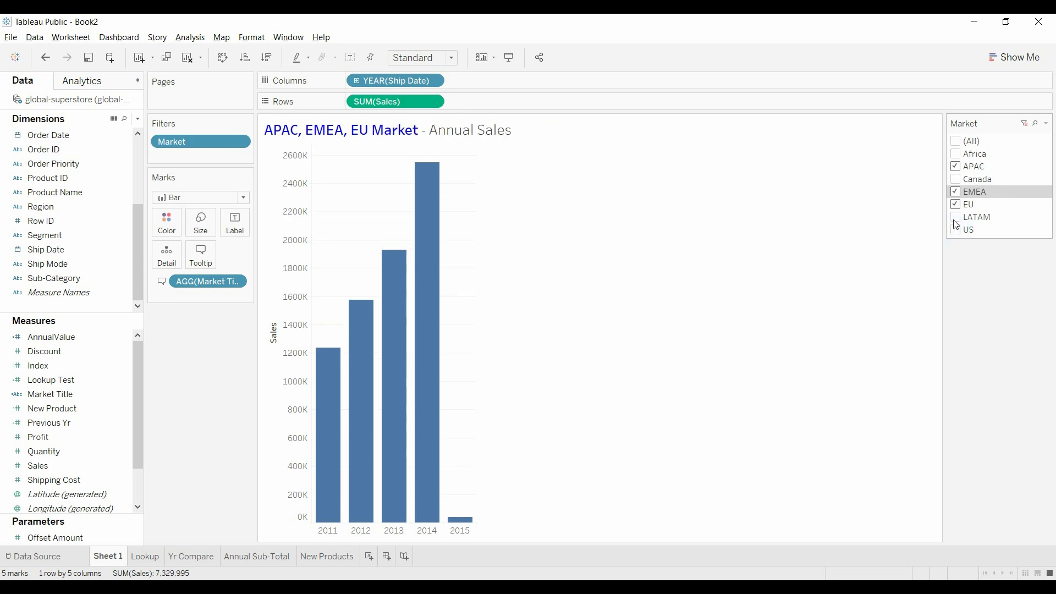
{"action": "left_click", "coordinate": [956, 207]}
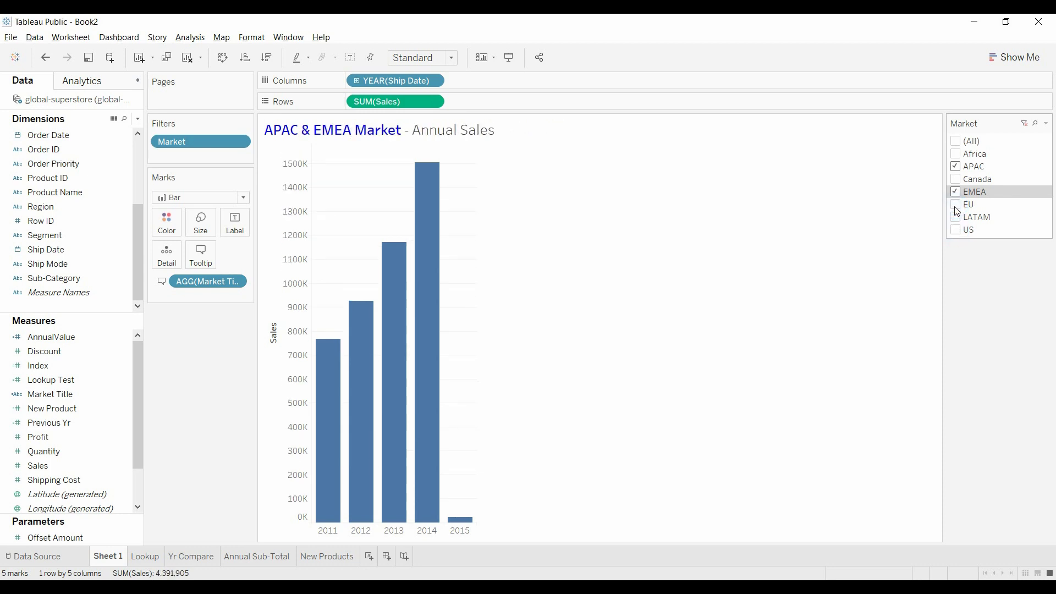
{"action": "left_click", "coordinate": [956, 192]}
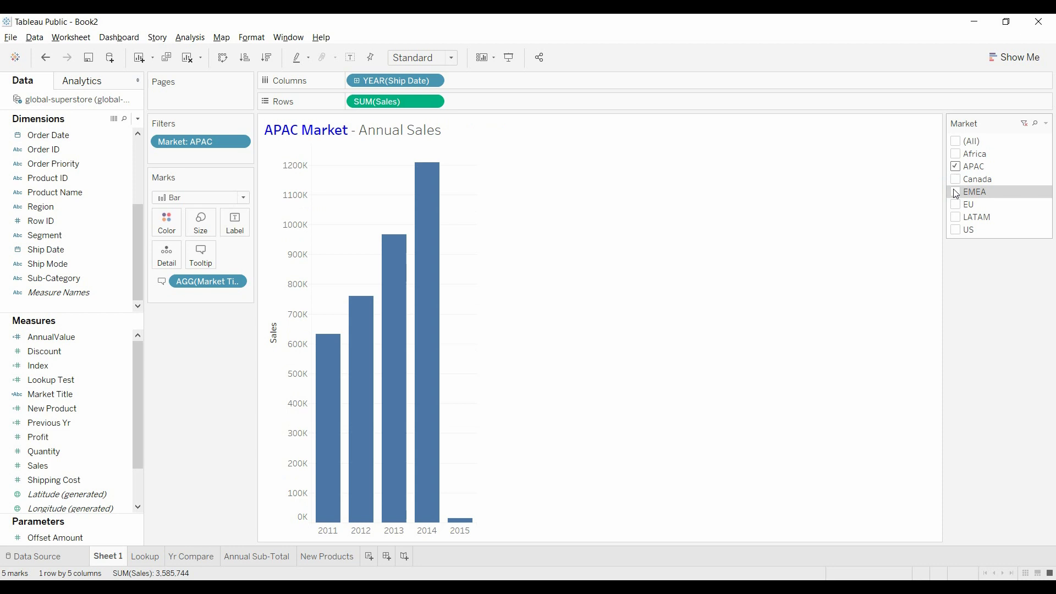
{"action": "left_click", "coordinate": [958, 167]}
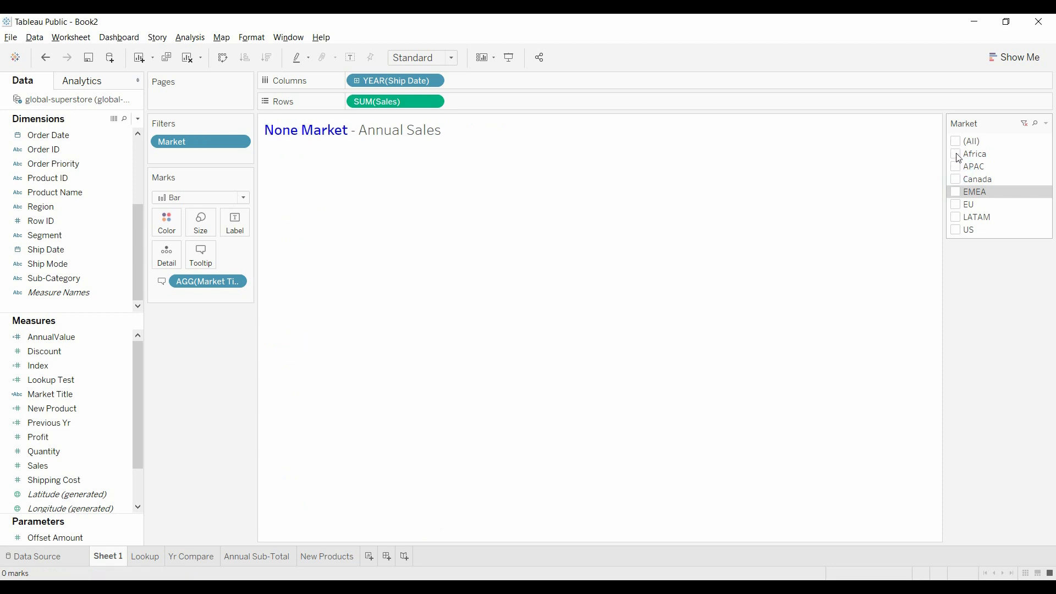
Step: Check (All) markets again, then exclude APAC and EMEA
{"action": "left_click", "coordinate": [956, 141]}
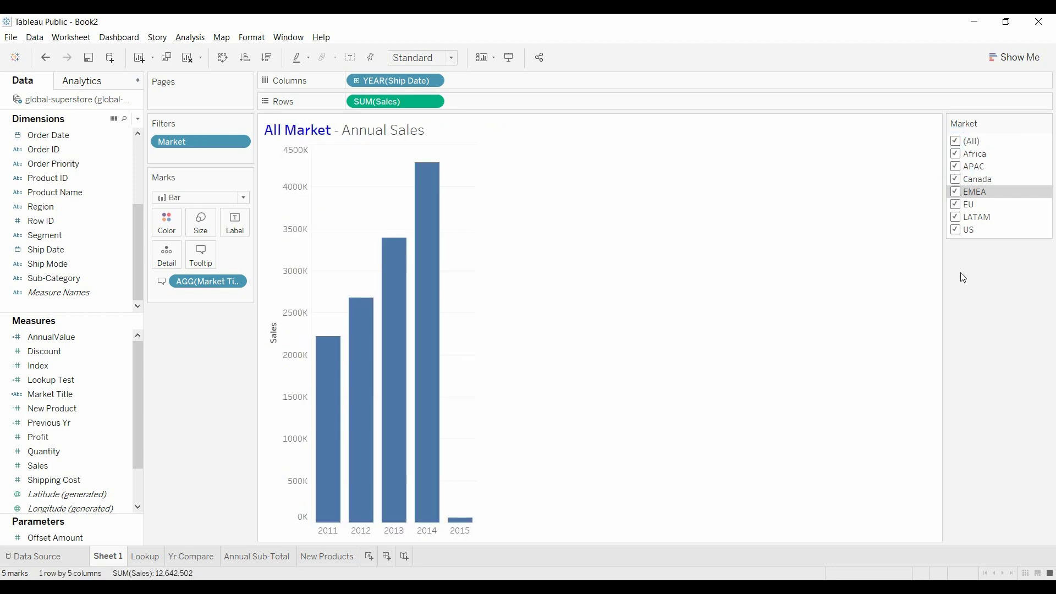
{"action": "left_click", "coordinate": [956, 166]}
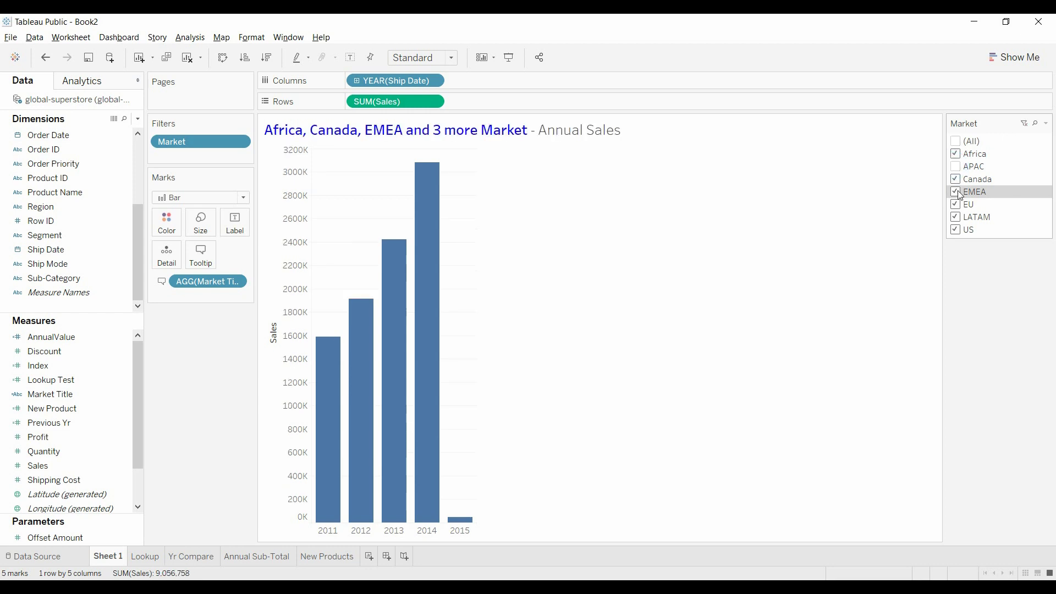
{"action": "left_click", "coordinate": [956, 193]}
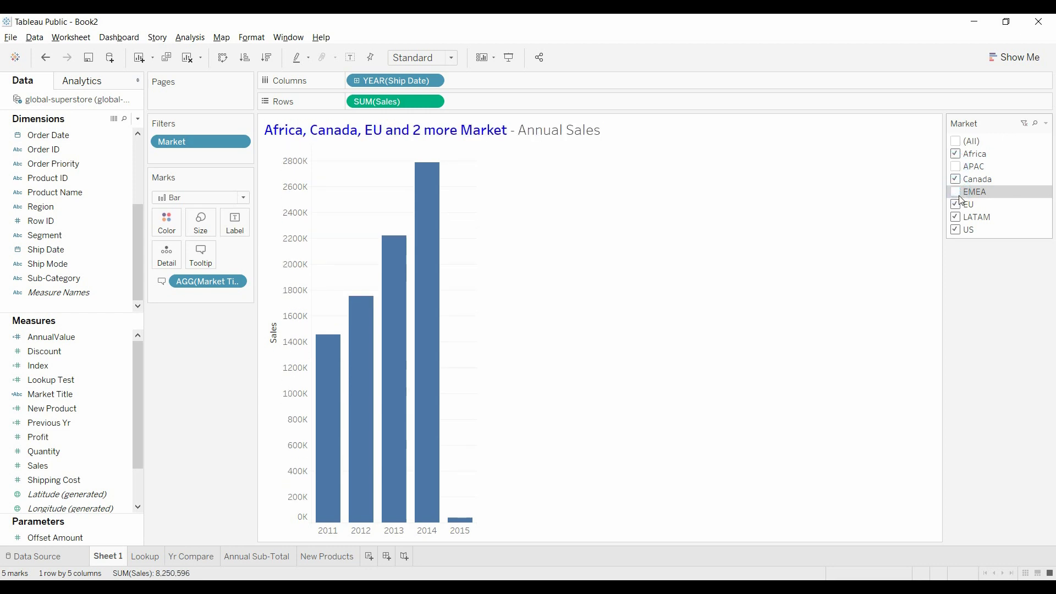
Step: In the Market Title formula, replace min with MAX around ([Market]) and save the calculation
{"action": "left_click", "coordinate": [122, 395]}
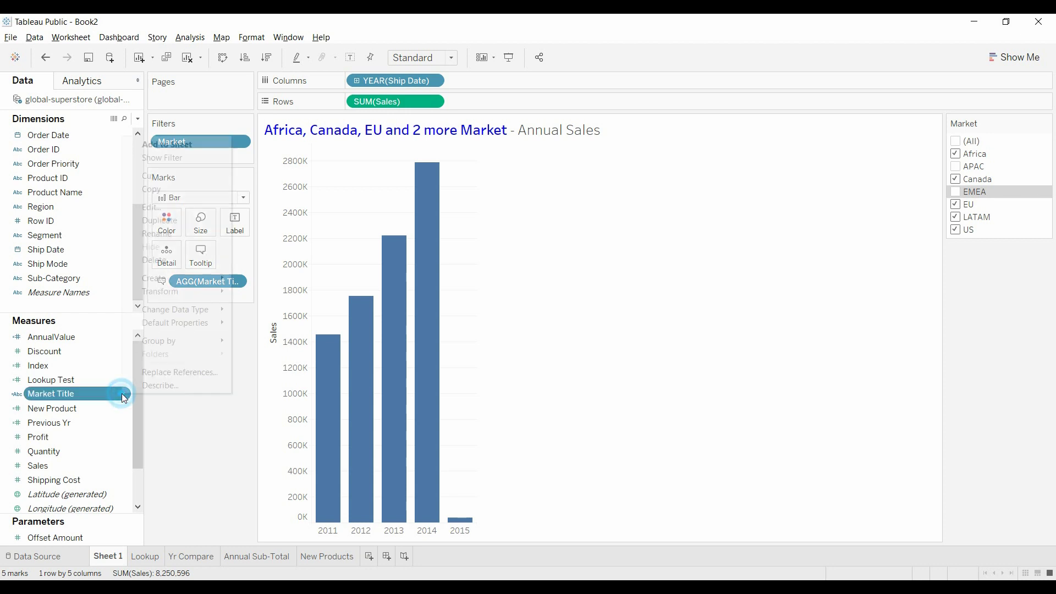
{"action": "left_click", "coordinate": [144, 208]}
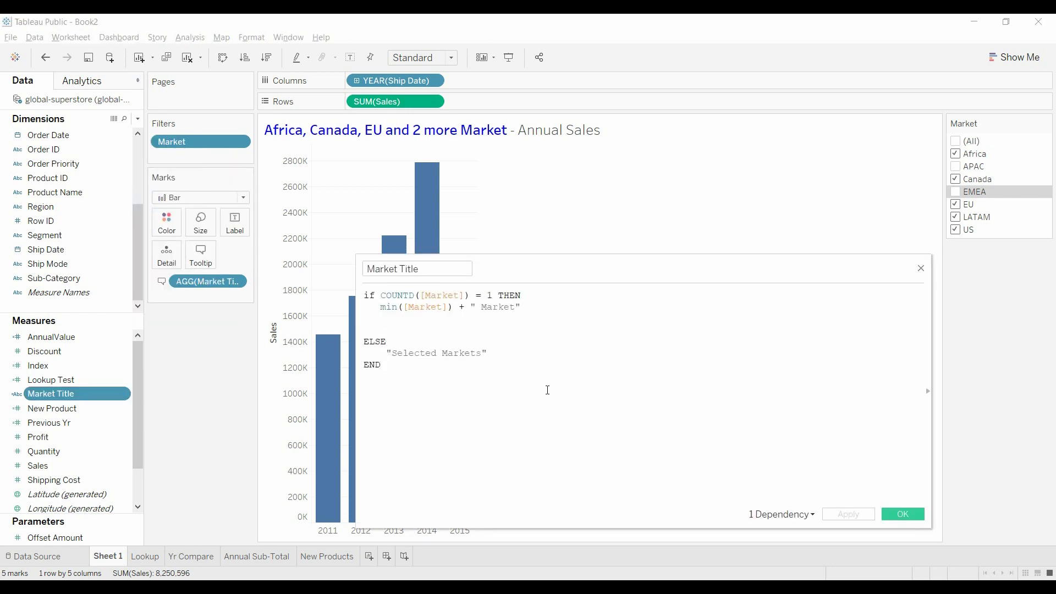
{"action": "scroll", "coordinate": [548, 389], "scroll_direction": "up", "scroll_amount": 5, "text": "ctrl"}
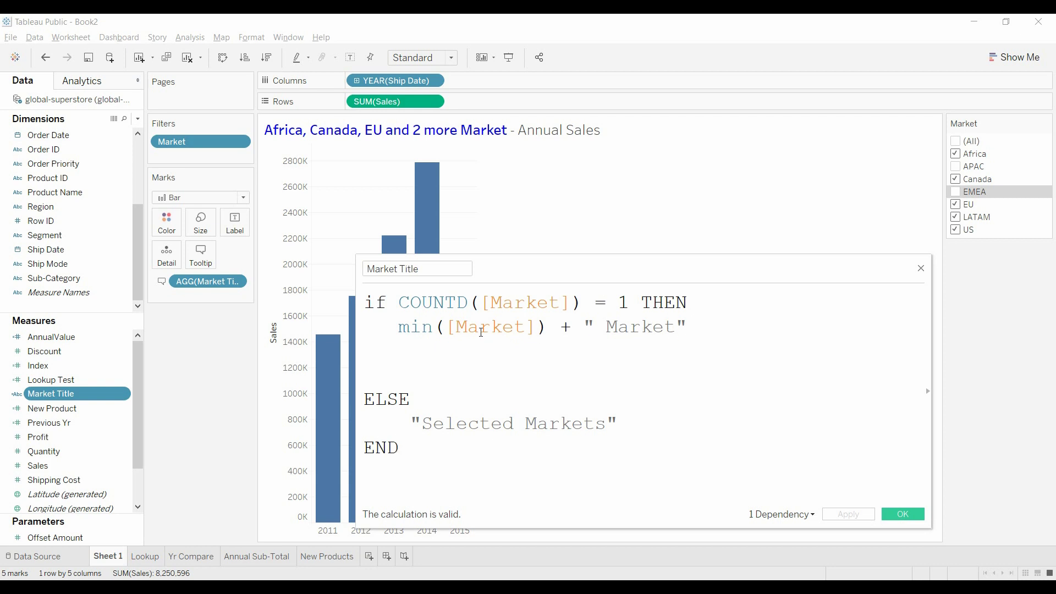
{"action": "left_click_drag", "start_coordinate": [433, 329], "coordinate": [402, 328]}
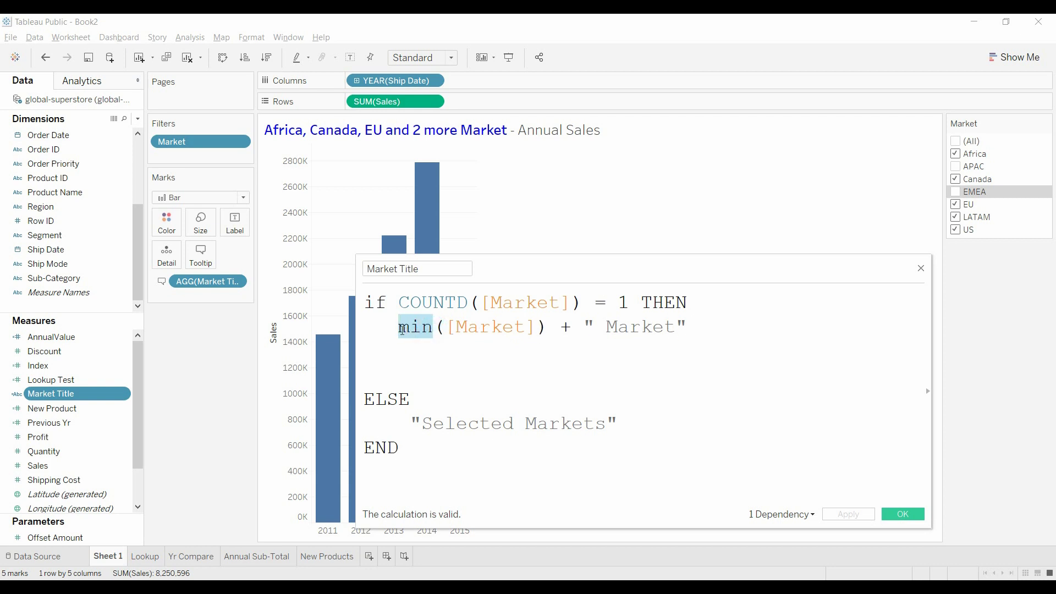
{"action": "key", "text": "BackSpace"}
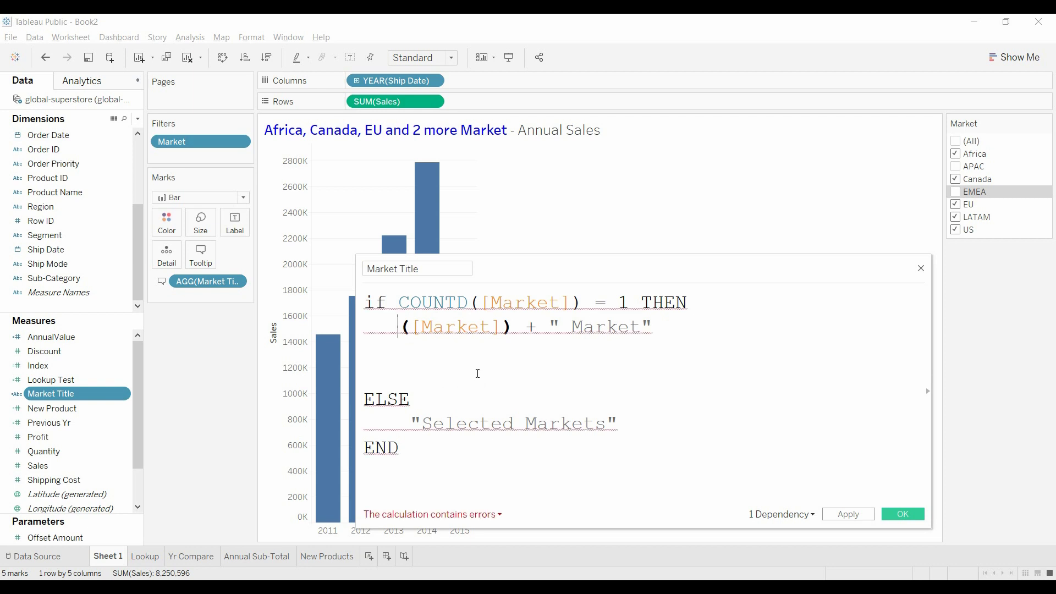
{"action": "left_click", "coordinate": [474, 373]}
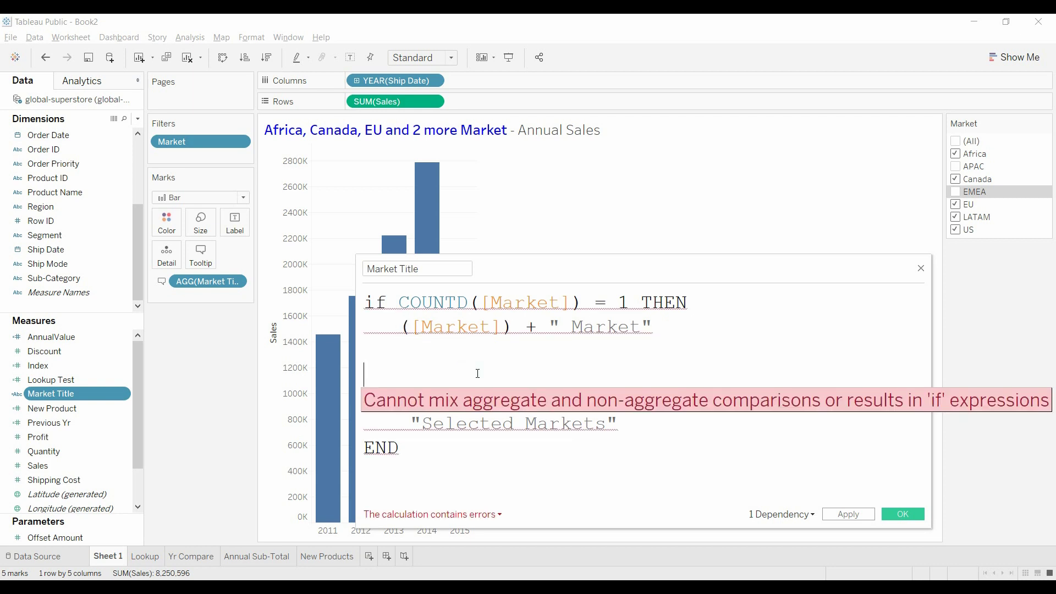
{"action": "left_click", "coordinate": [398, 326]}
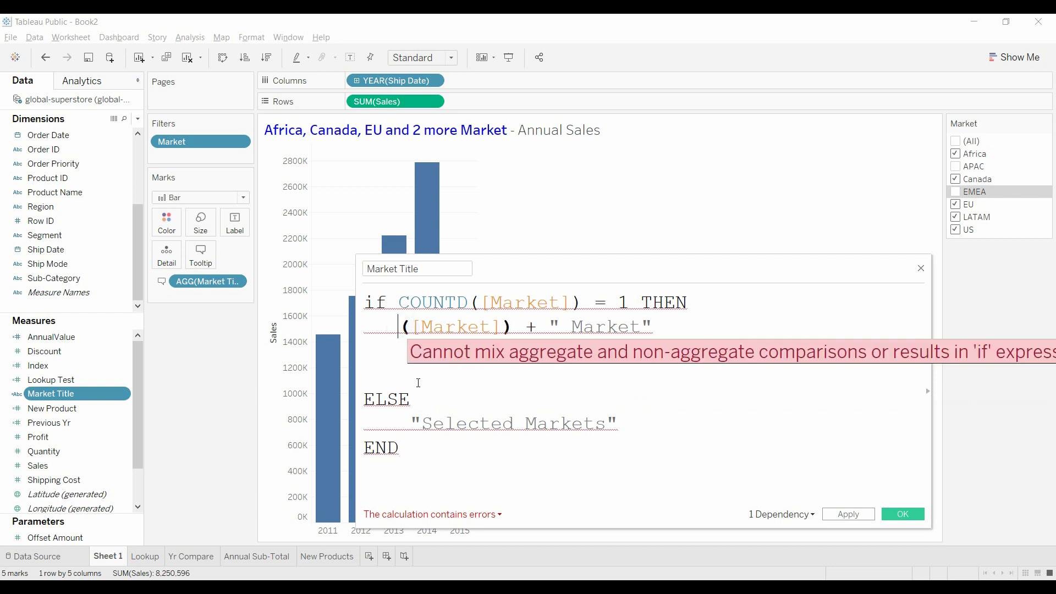
{"action": "type", "text": "MAX"}
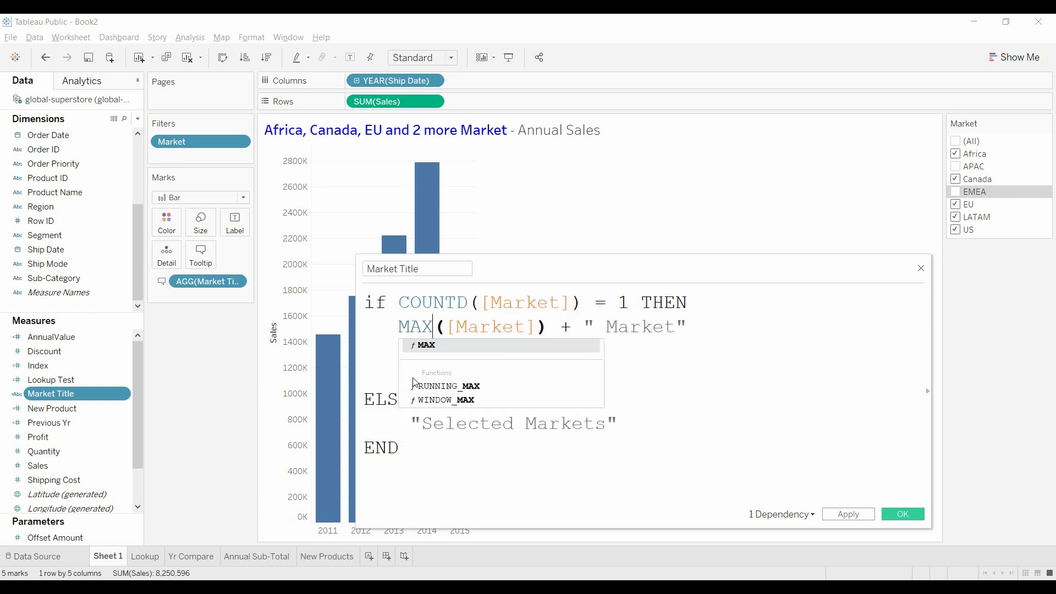
{"action": "left_click", "coordinate": [702, 367]}
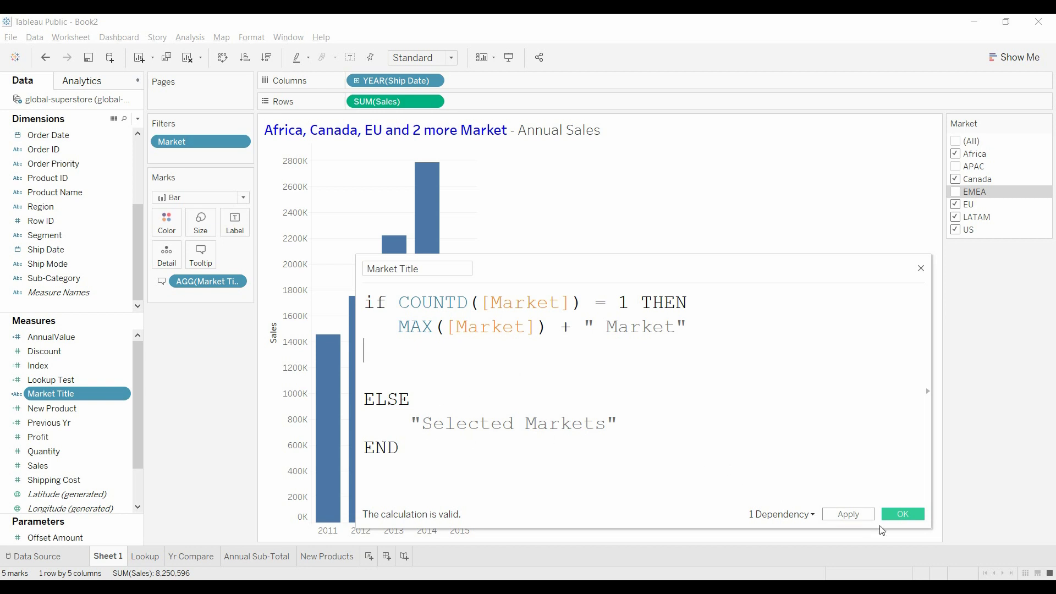
{"action": "left_click", "coordinate": [907, 517]}
{"action": "mouse_move", "coordinate": [51, 394]}
{"action": "left_mouse_down"}
{"action": "mouse_move", "coordinate": [81, 386]}
{"action": "mouse_move", "coordinate": [49, 397]}
{"action": "left_mouse_up"}
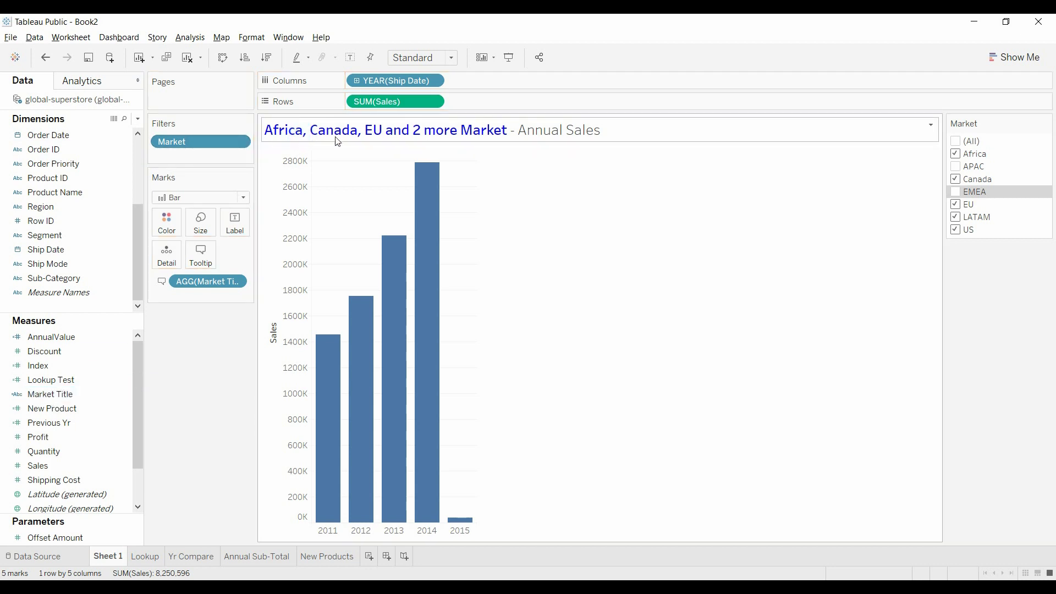
Step: Replace the <Market> field in the chart title with AGG(Market Title)
{"action": "right_click", "coordinate": [351, 133]}
{"action": "left_click", "coordinate": [385, 141]}
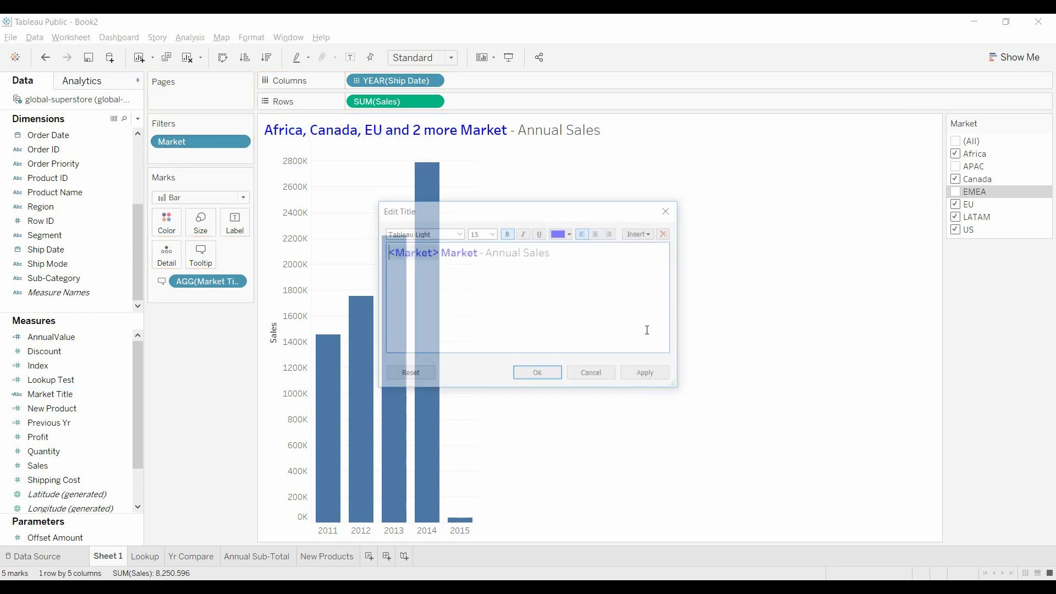
{"action": "left_click", "coordinate": [650, 234]}
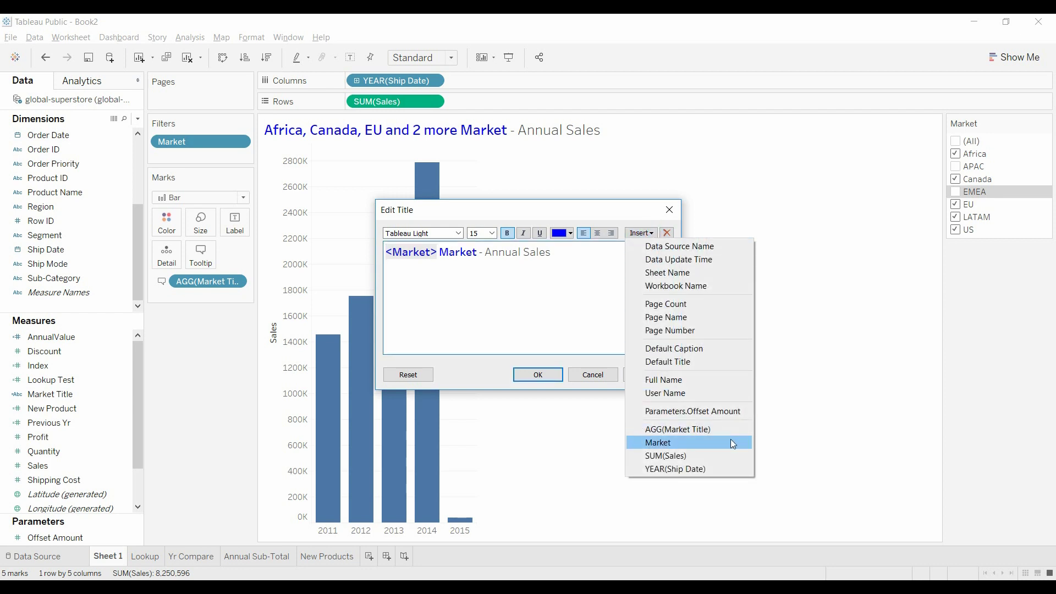
{"action": "left_click", "coordinate": [697, 430]}
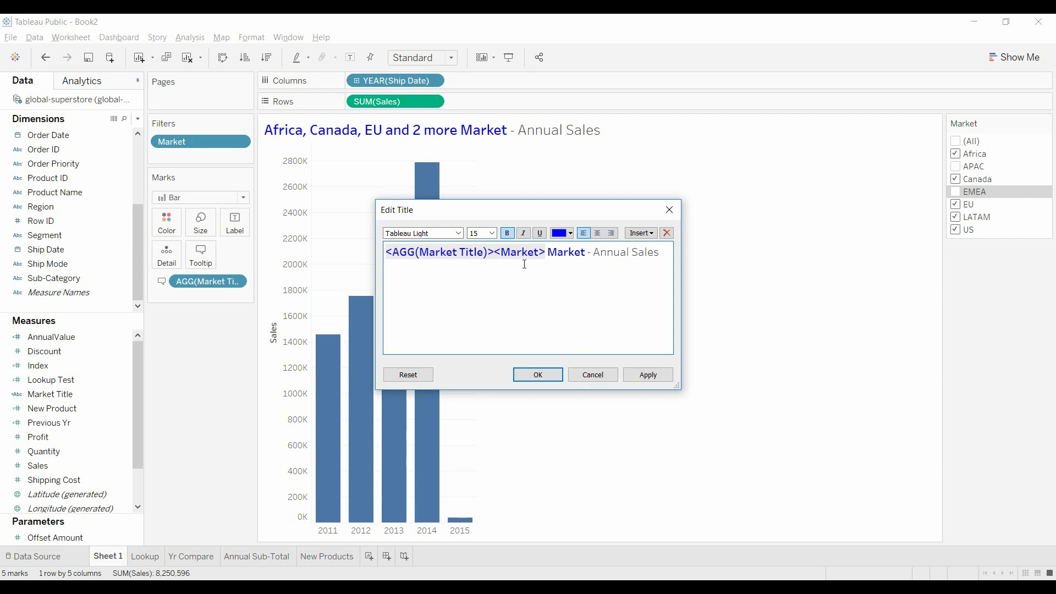
{"action": "left_click_drag", "start_coordinate": [495, 253], "coordinate": [551, 263]}
{"action": "key", "text": "BackSpace"}
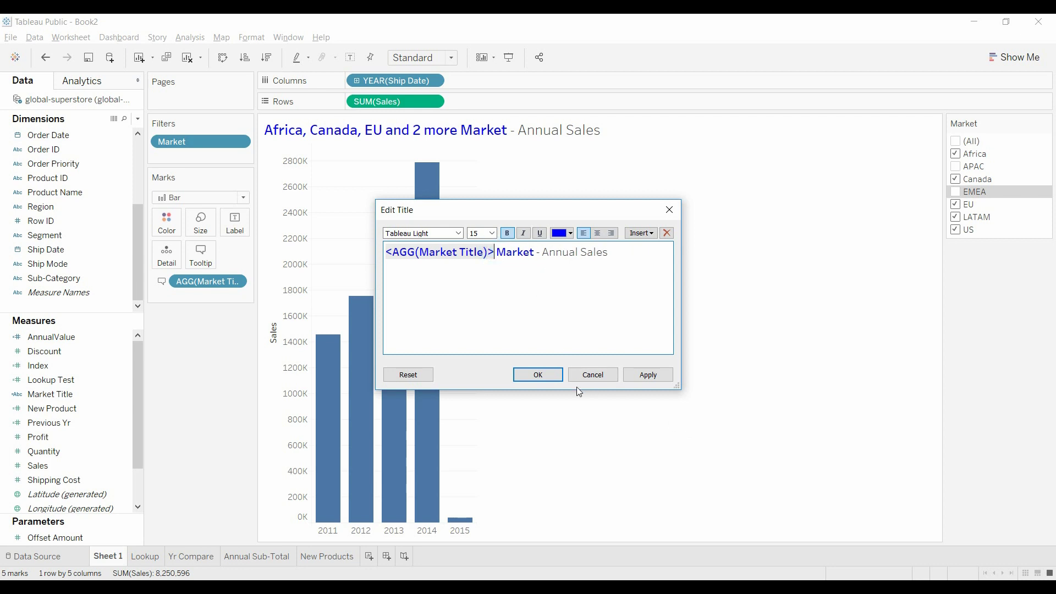
{"action": "left_click", "coordinate": [543, 377]}
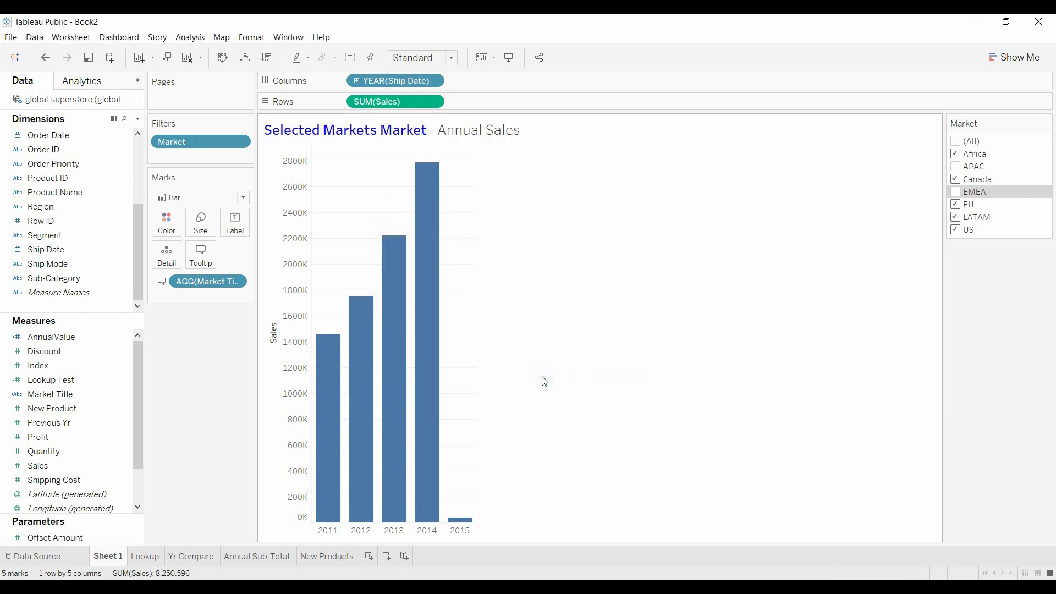
Step: Delete the redundant word Market so the title reads 'Selected Markets - Annual Sales'
{"action": "right_click", "coordinate": [391, 134]}
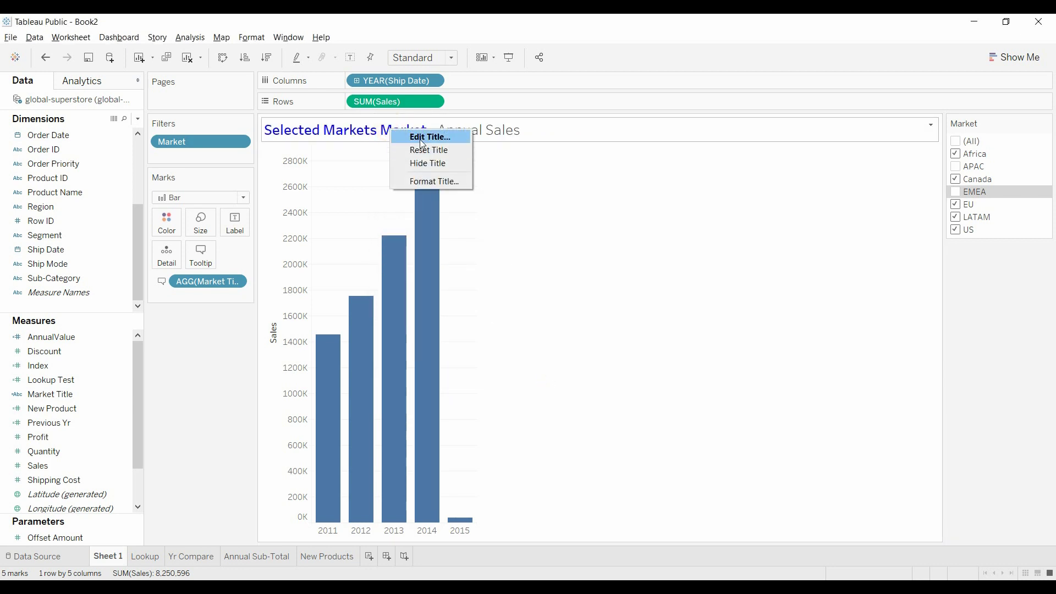
{"action": "left_click", "coordinate": [410, 137]}
{"action": "double_click", "coordinate": [533, 253]}
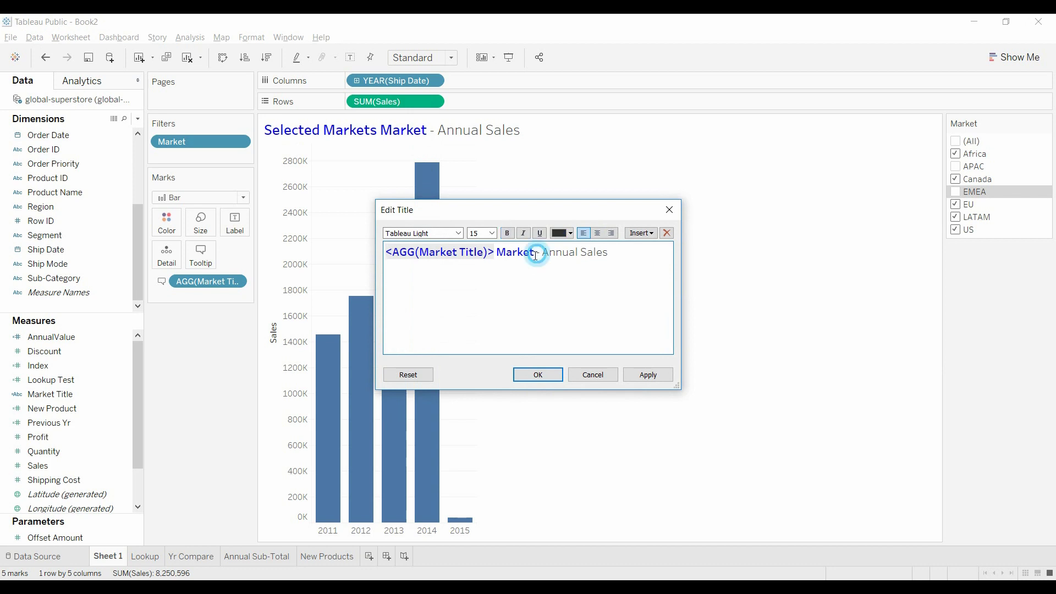
{"action": "key", "text": "Delete"}
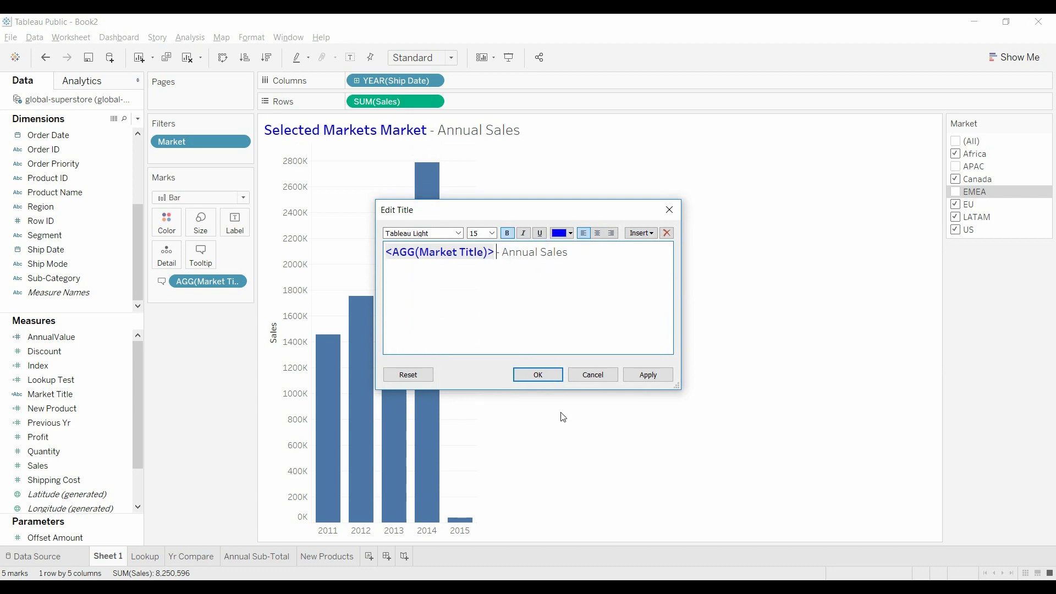
{"action": "left_click", "coordinate": [538, 375]}
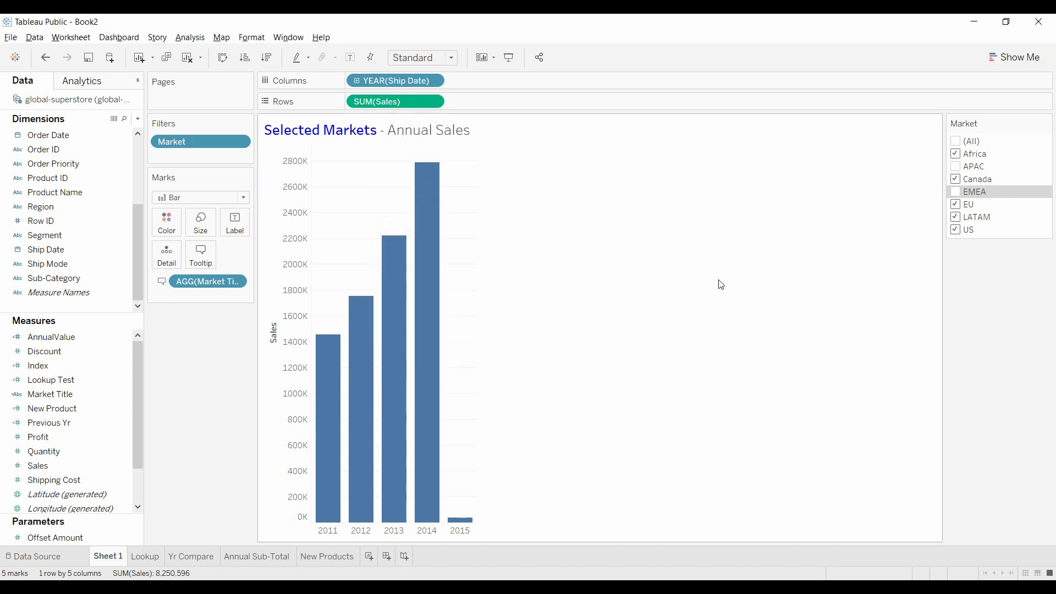
Step: Exclude Canada, Africa and EU from the Market filter
{"action": "left_click", "coordinate": [955, 180]}
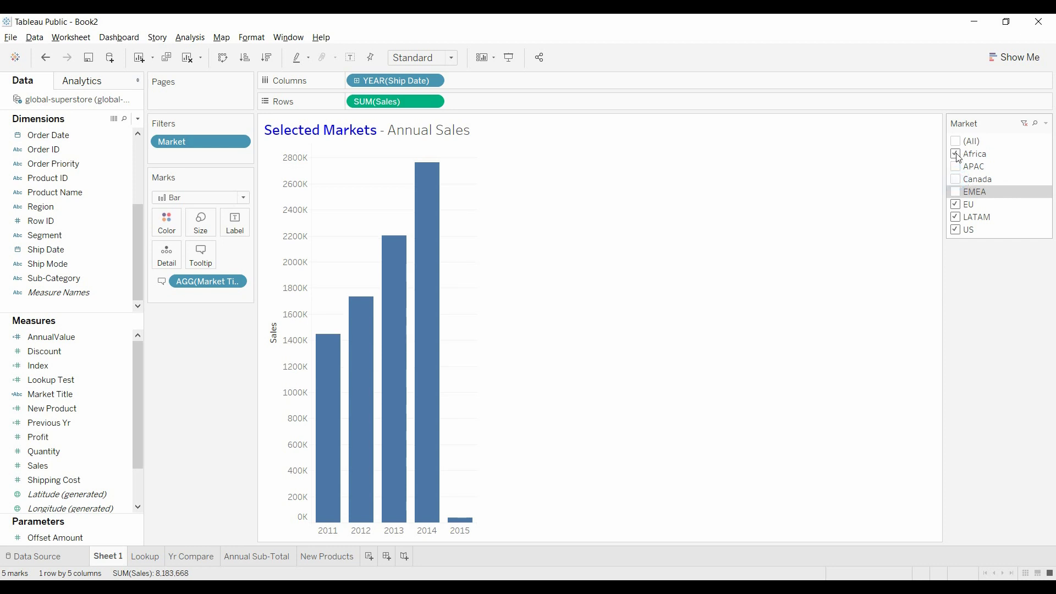
{"action": "left_click", "coordinate": [955, 153]}
{"action": "left_click", "coordinate": [954, 208]}
Step: Leave only US checked to show 'US Market', then re-add Canada, EU and finally (All)
{"action": "left_click", "coordinate": [954, 217]}
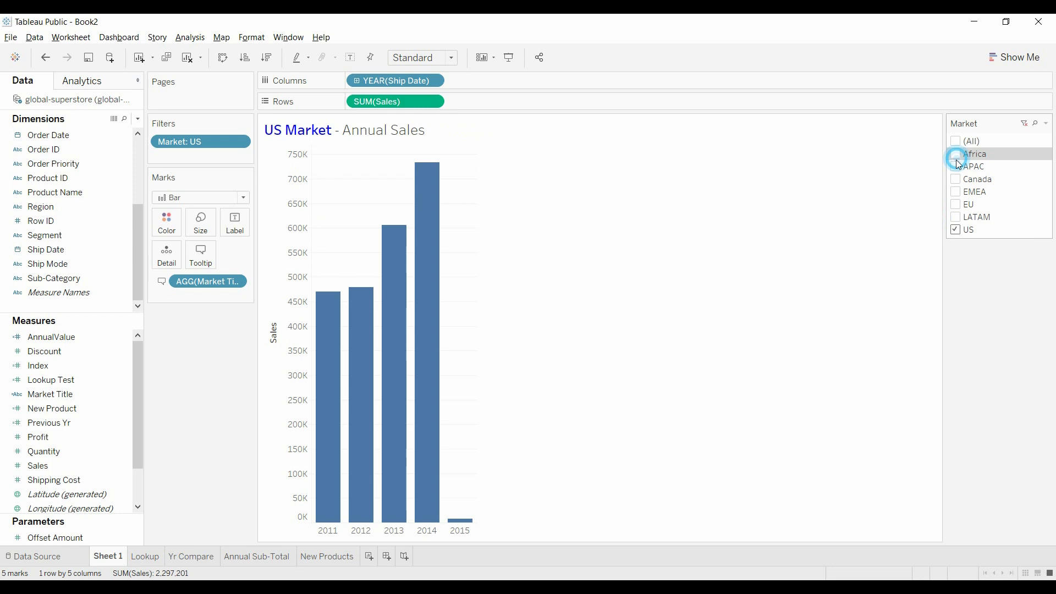
{"action": "left_click", "coordinate": [956, 192]}
{"action": "left_click", "coordinate": [956, 192]}
{"action": "left_click", "coordinate": [955, 180]}
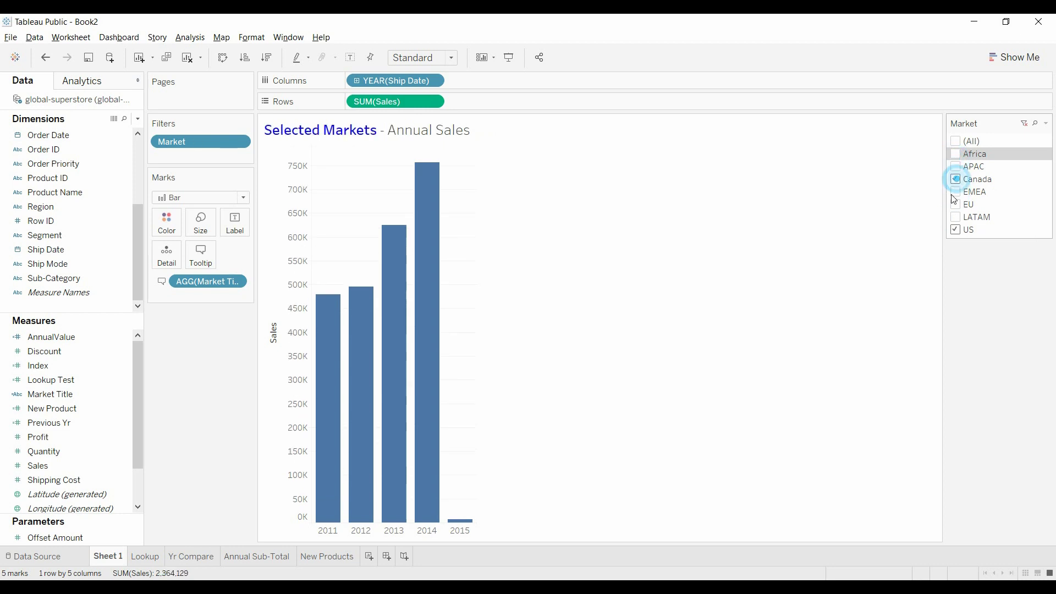
{"action": "left_click", "coordinate": [957, 205]}
{"action": "left_click", "coordinate": [955, 142]}
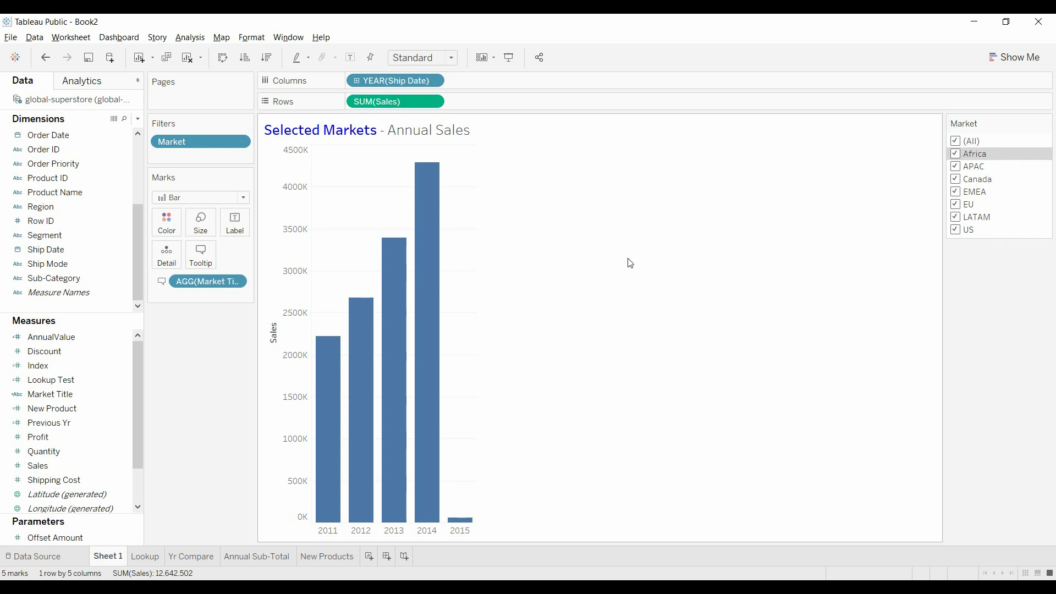
Step: In the Market Title calculation, begin an ELSEIF comparing COUNTD([Market]) with {countd([Market])}
{"action": "left_click", "coordinate": [124, 394]}
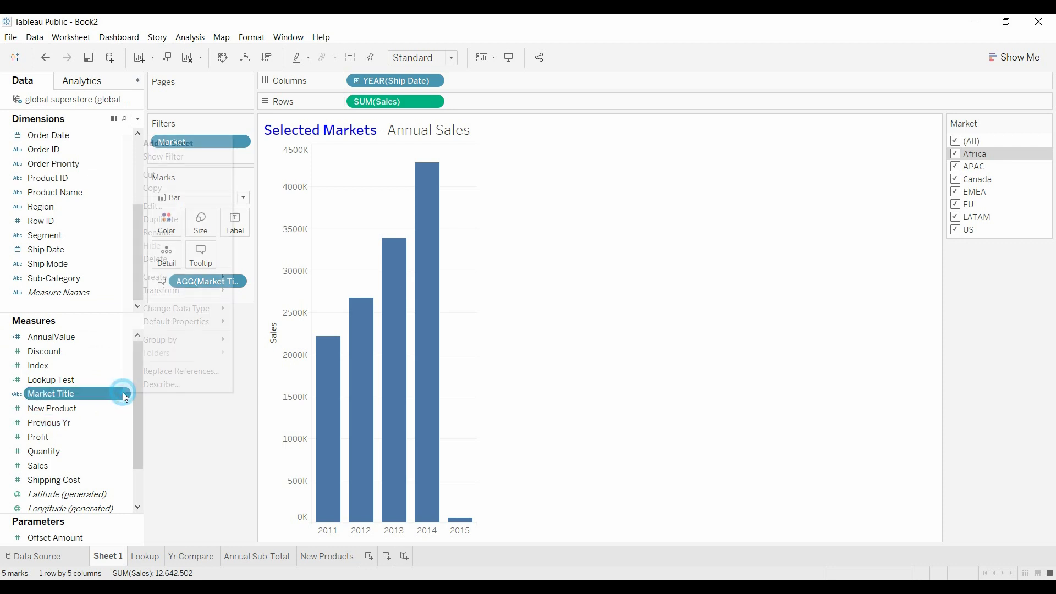
{"action": "left_click", "coordinate": [150, 208]}
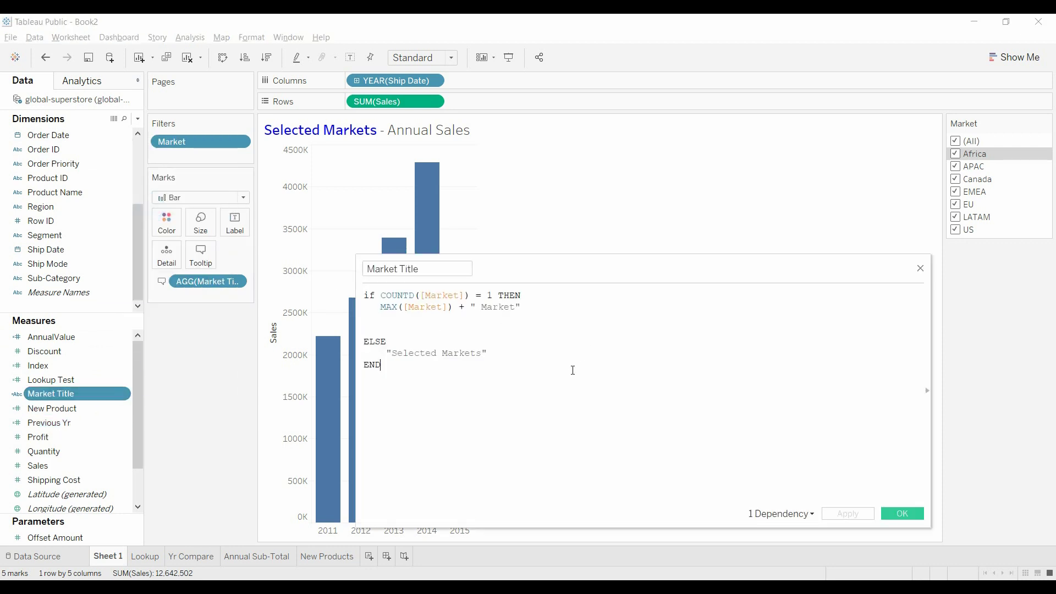
{"action": "scroll", "coordinate": [576, 405], "scroll_direction": "up", "scroll_amount": 2}
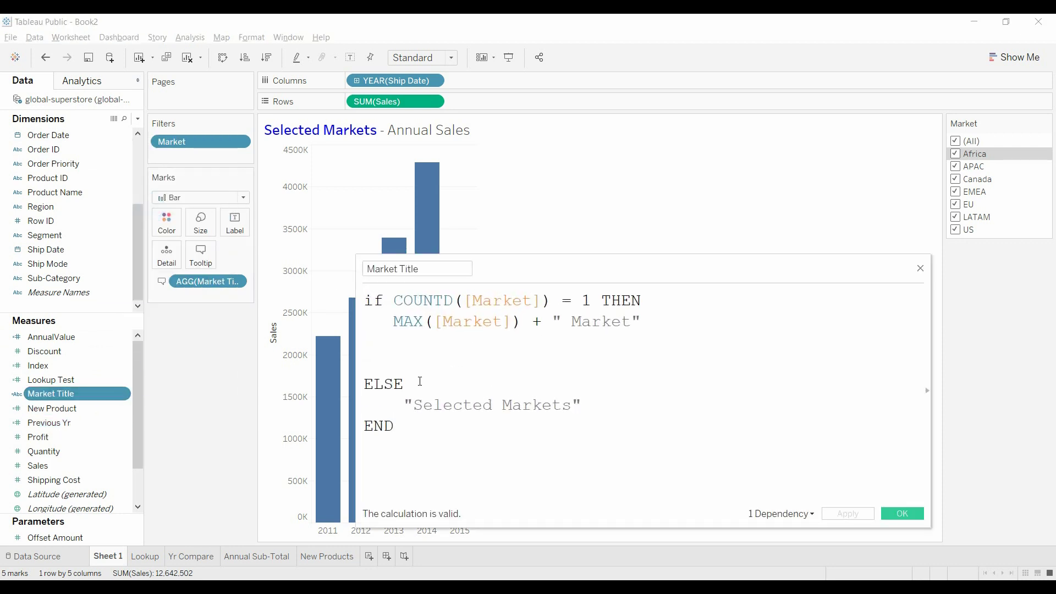
{"action": "left_click", "coordinate": [371, 351]}
{"action": "type", "text": "ELSE"}
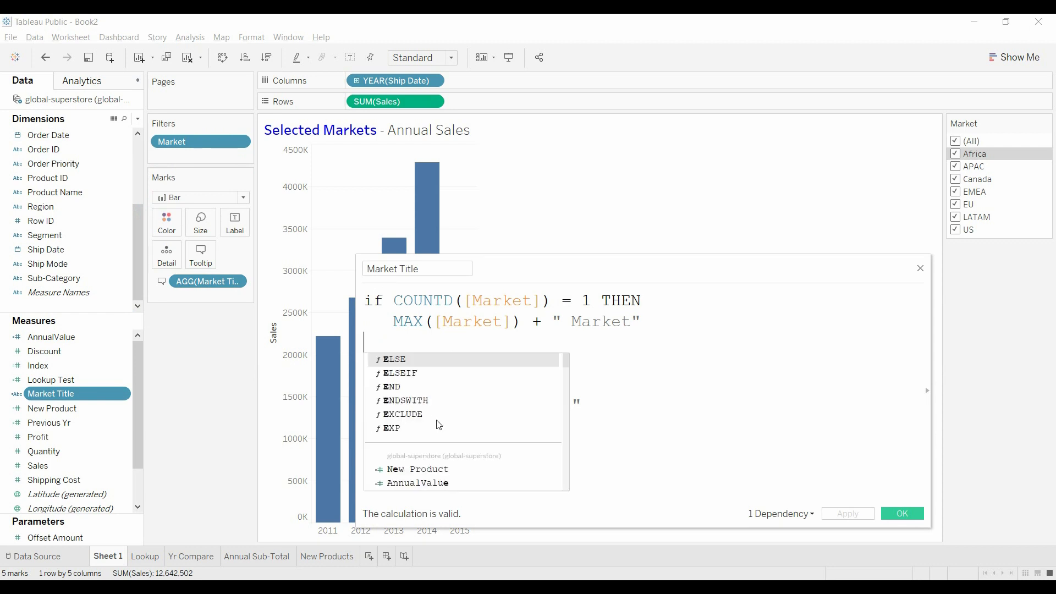
{"action": "type", "text": "IF "}
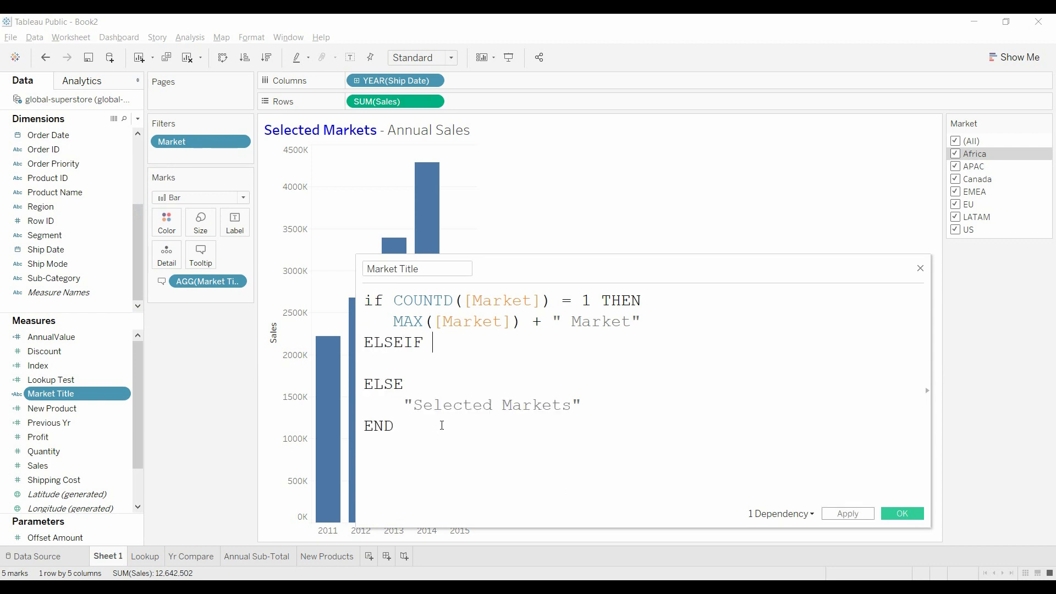
{"action": "type", "text": "COUNT"}
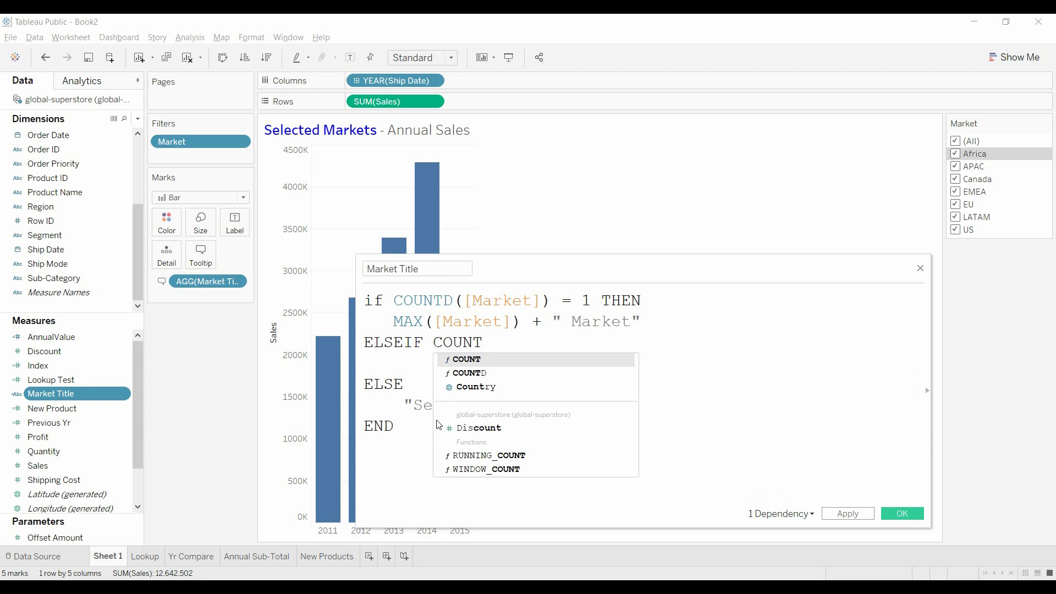
{"action": "type", "text": "D("}
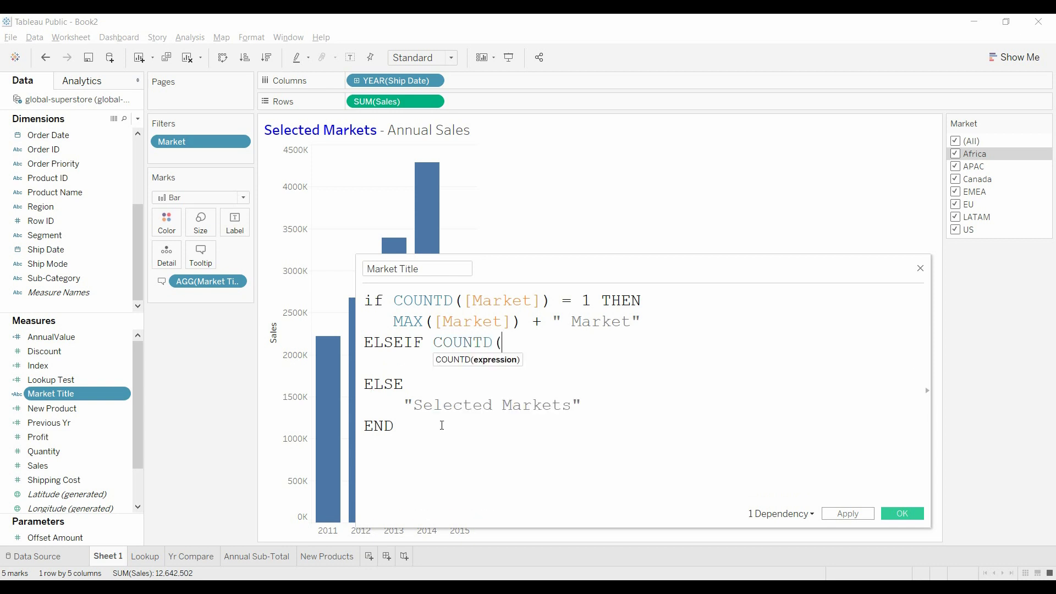
{"action": "type", "text": "[Market])"}
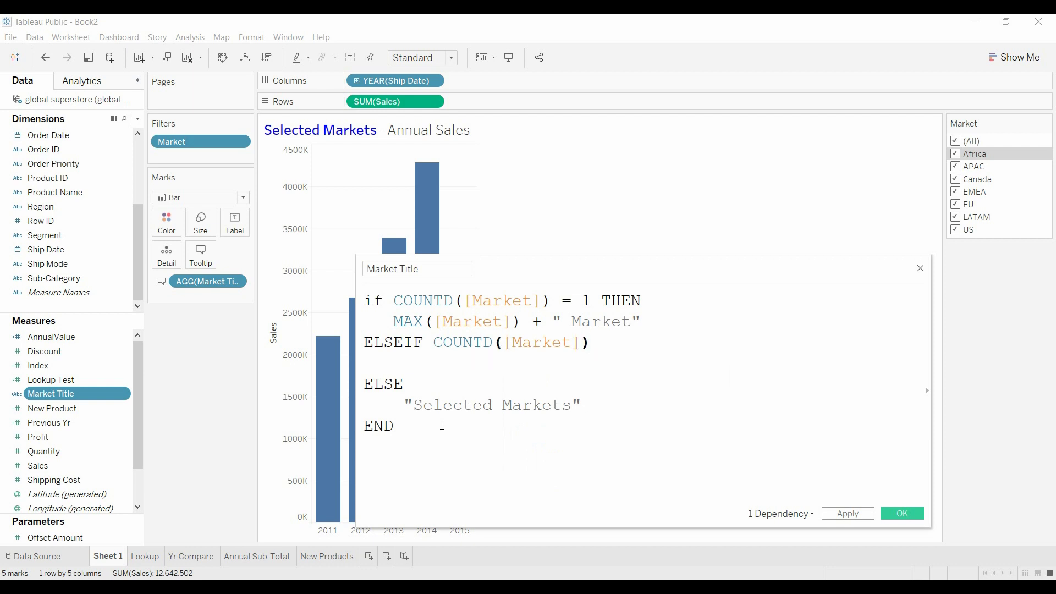
{"action": "type", "text": " ="}
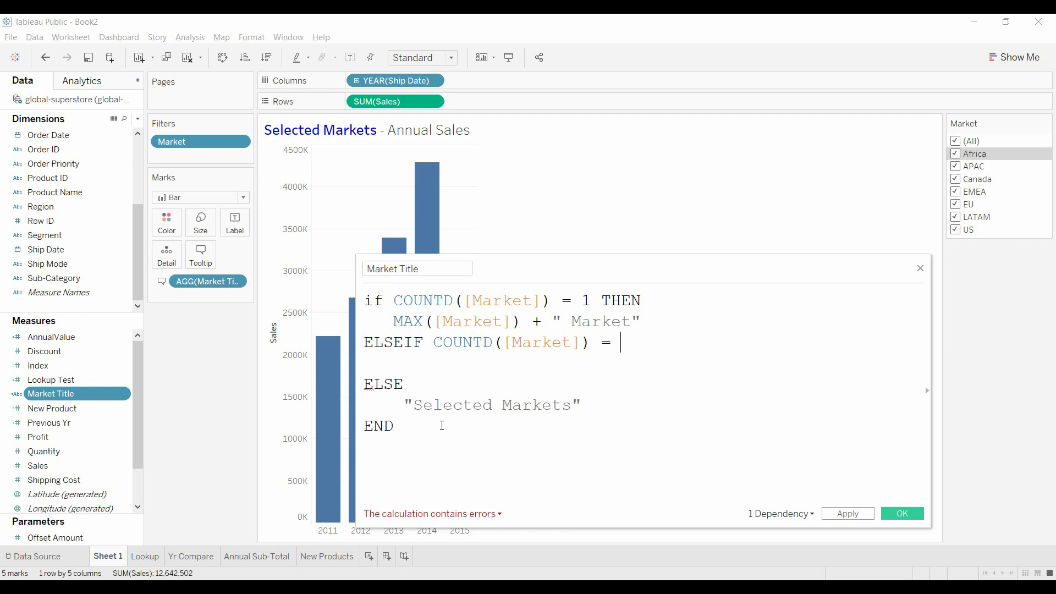
{"action": "type", "text": " {fix"}
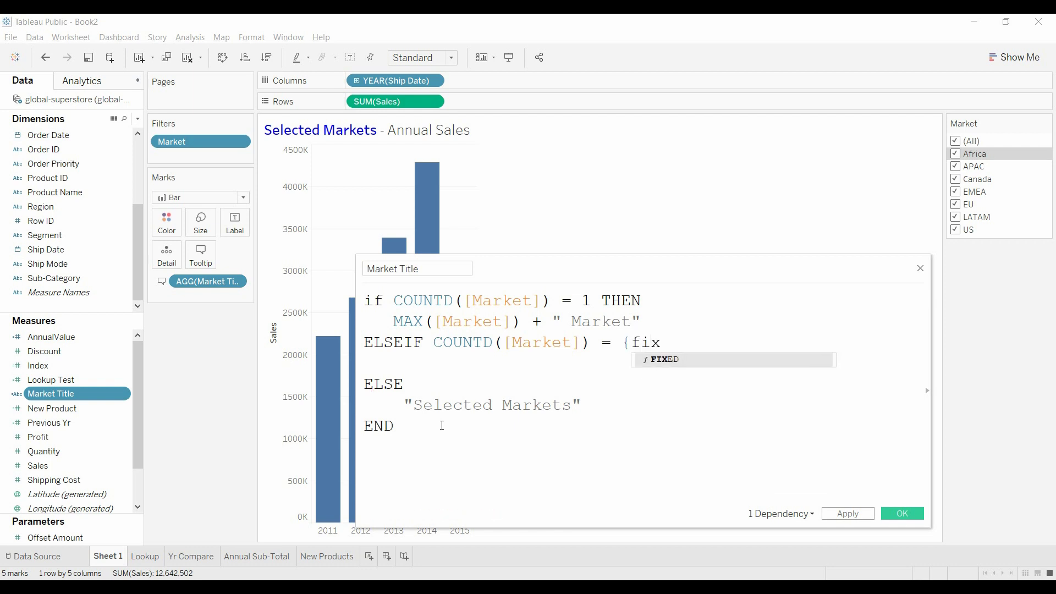
{"action": "key", "text": "Return"}
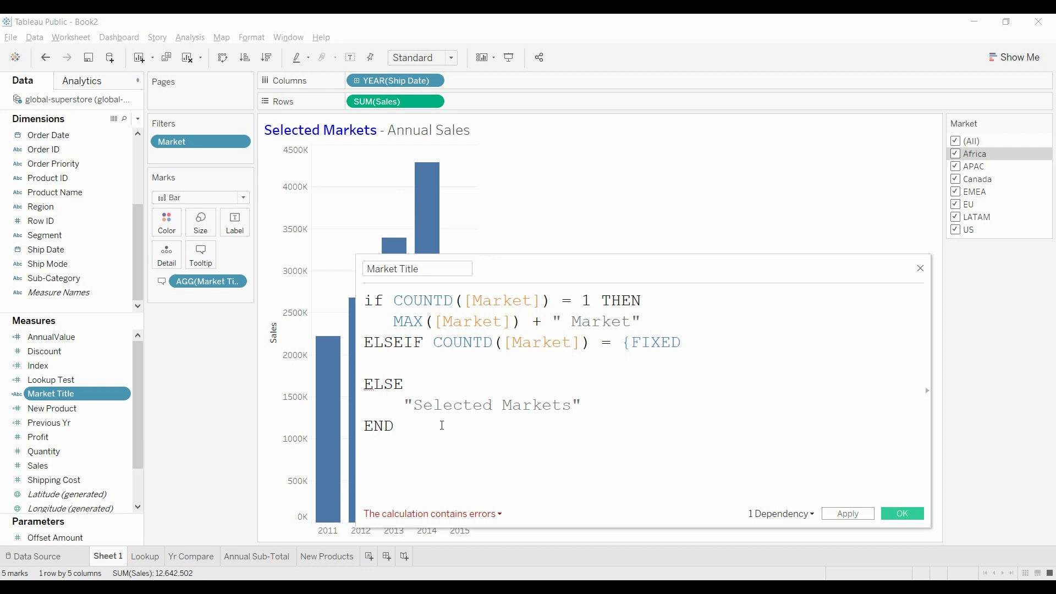
{"action": "key", "text": "BackSpace"}
{"action": "key", "text": "BackSpace"}
{"action": "key", "text": "BackSpace"}
{"action": "key", "text": "BackSpace"}
{"action": "key", "text": "BackSpace"}
{"action": "type", "text": "cou"}
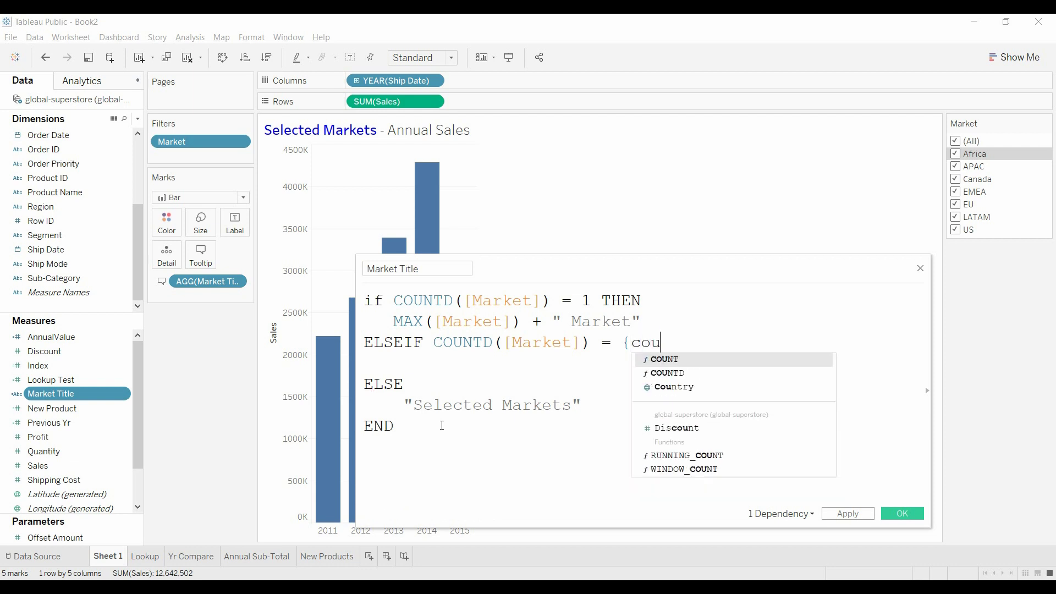
{"action": "type", "text": "ntd(Mark"}
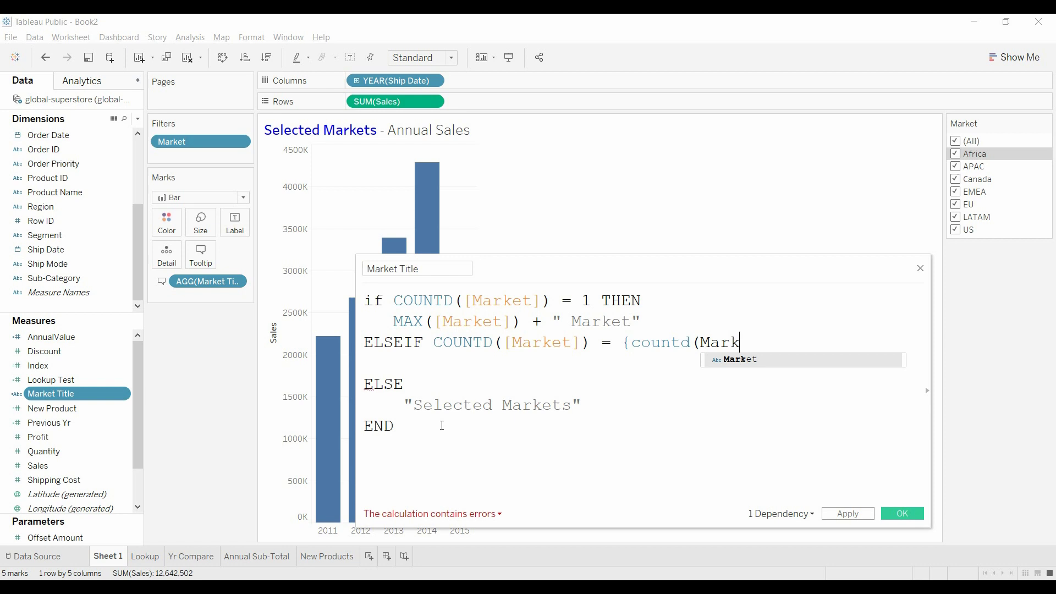
{"action": "key", "text": "Return"}
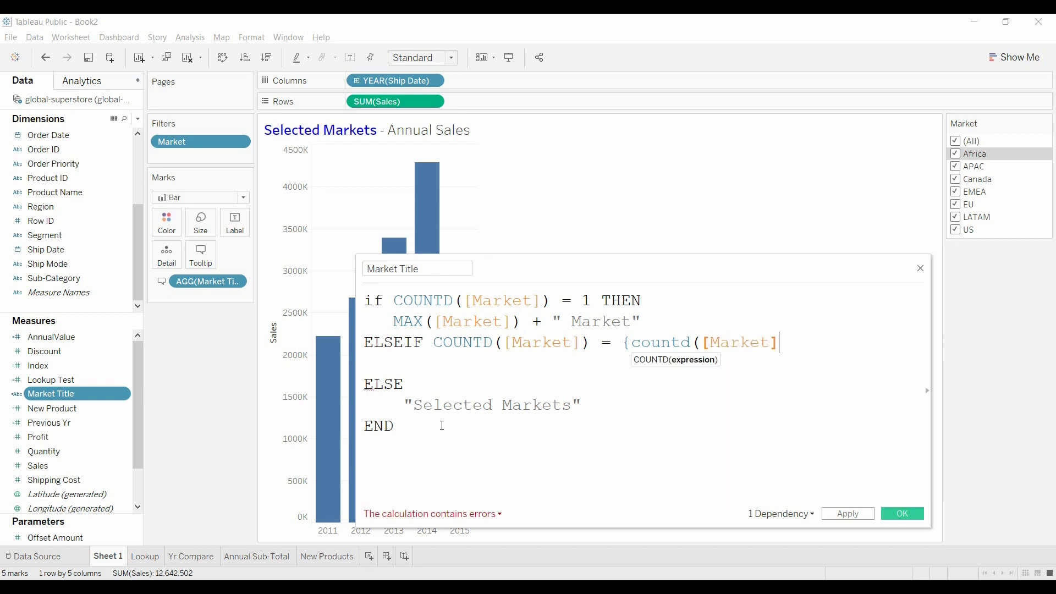
Step: Close the expression with Then and an indented "All Markets" result line
{"action": "type", "text": ")"}
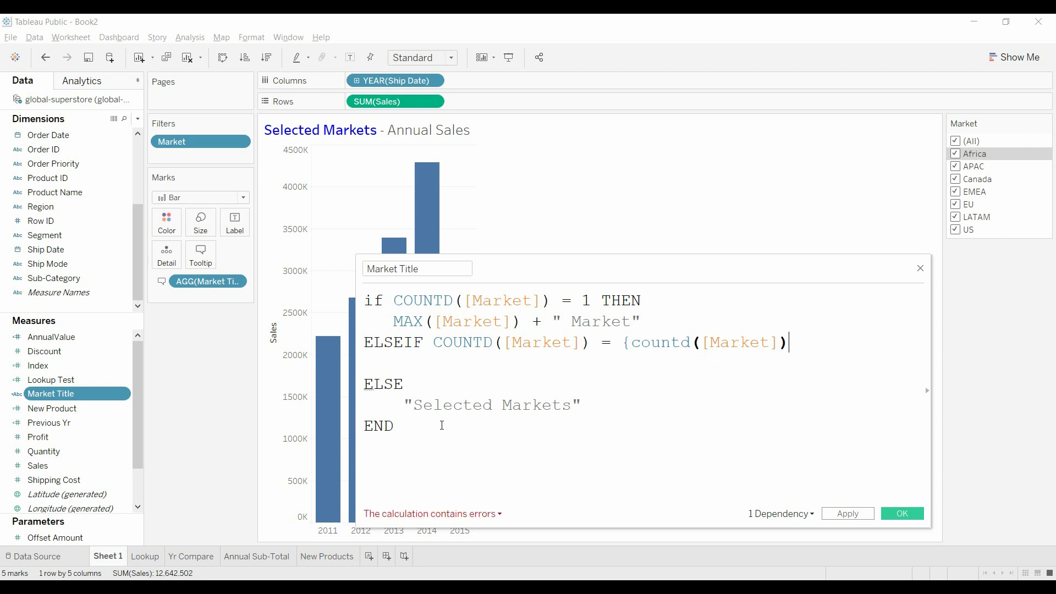
{"action": "type", "text": "} The"}
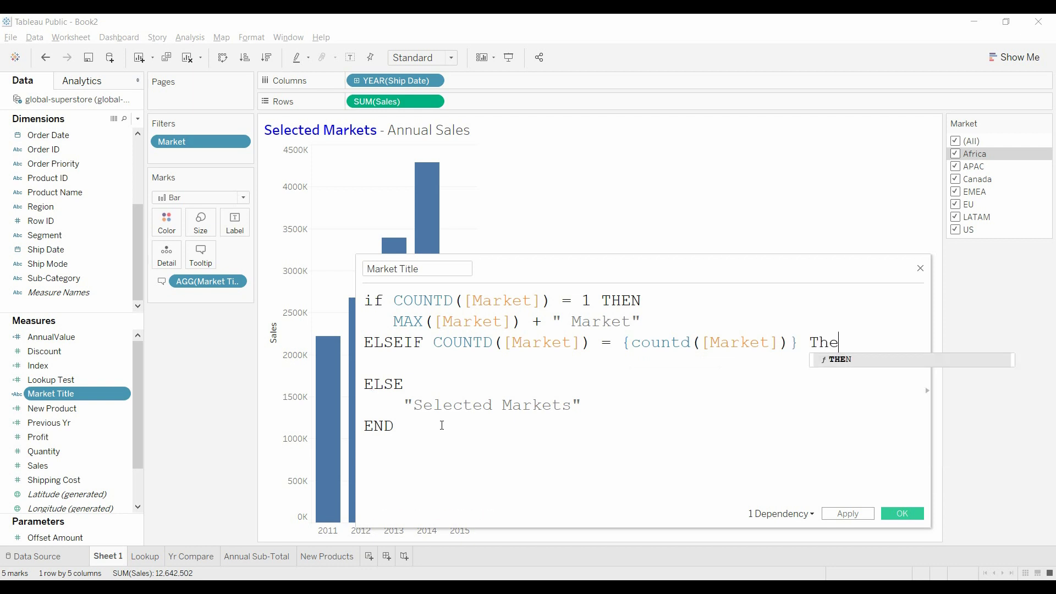
{"action": "type", "text": "n"}
{"action": "key", "text": "Return"}
{"action": "key", "text": "Tab"}
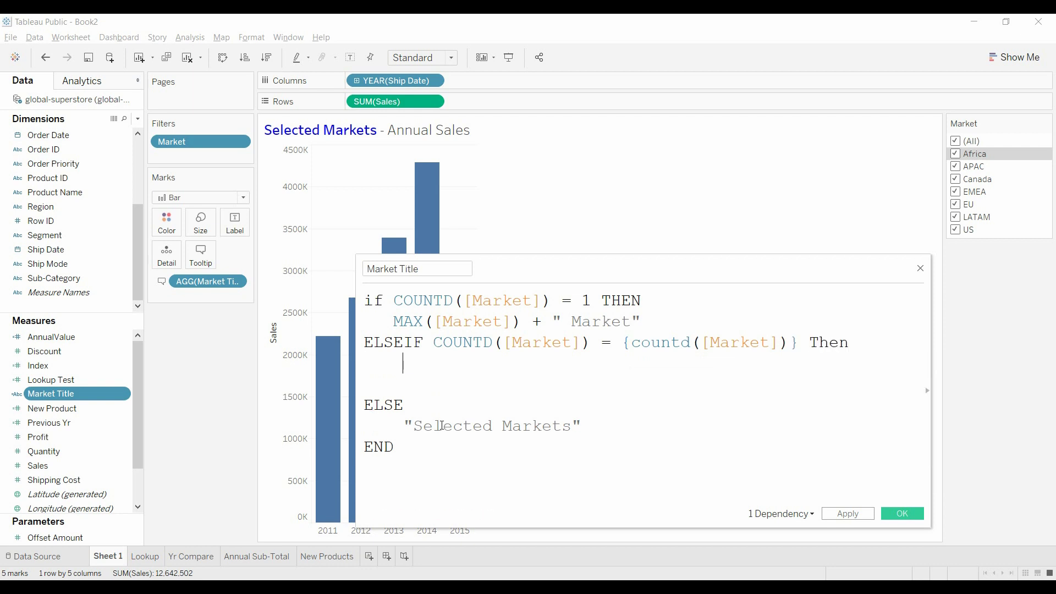
{"action": "type", "text": "\"All "}
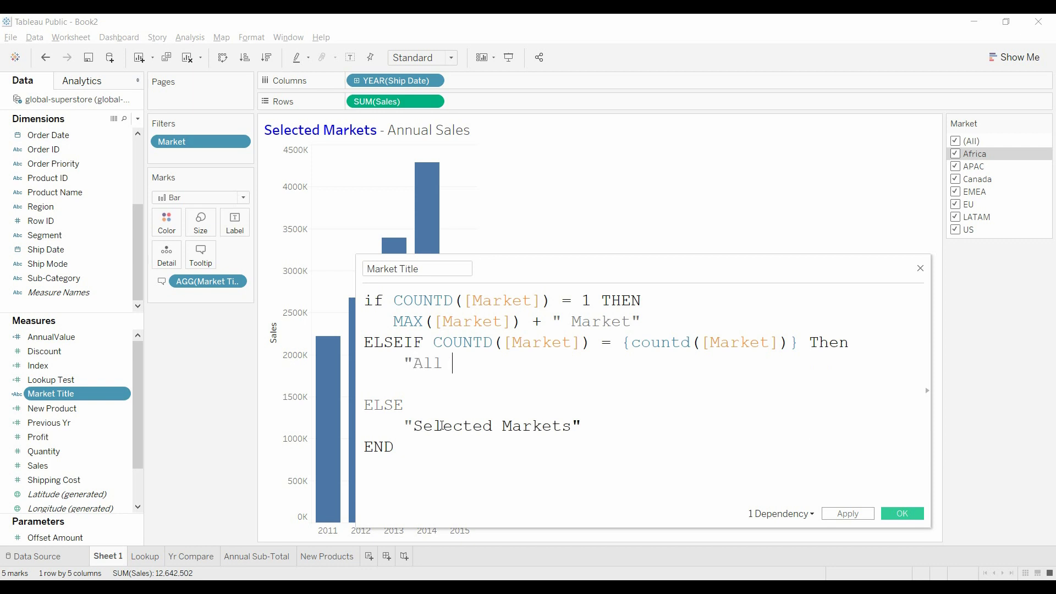
{"action": "type", "text": "Markets\""}
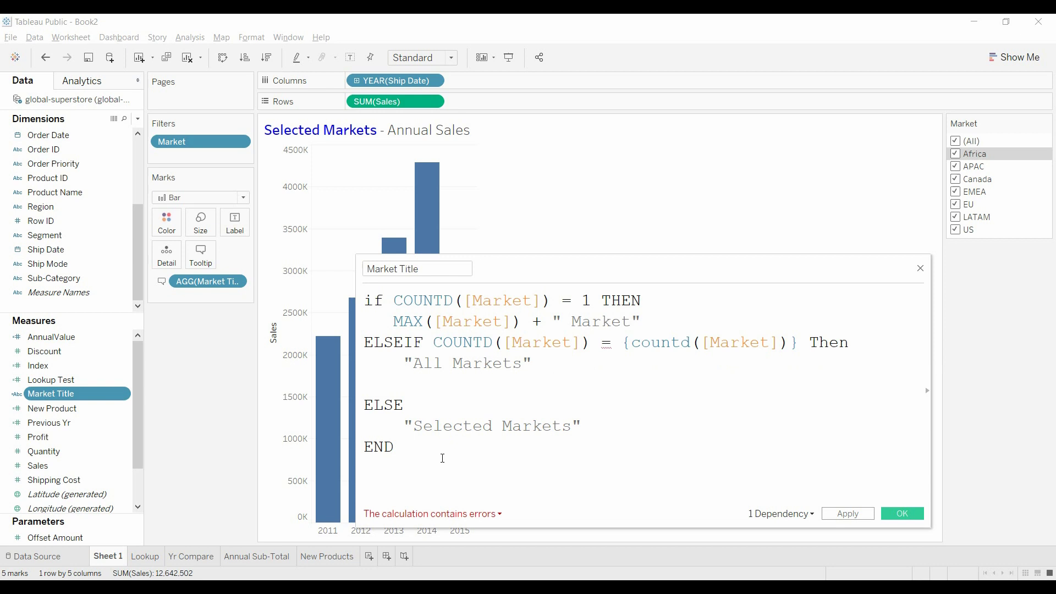
Step: Check the calculation error, then wrap {countd([Market])} in MAX( ) so the formula is valid
{"action": "left_click", "coordinate": [500, 514]}
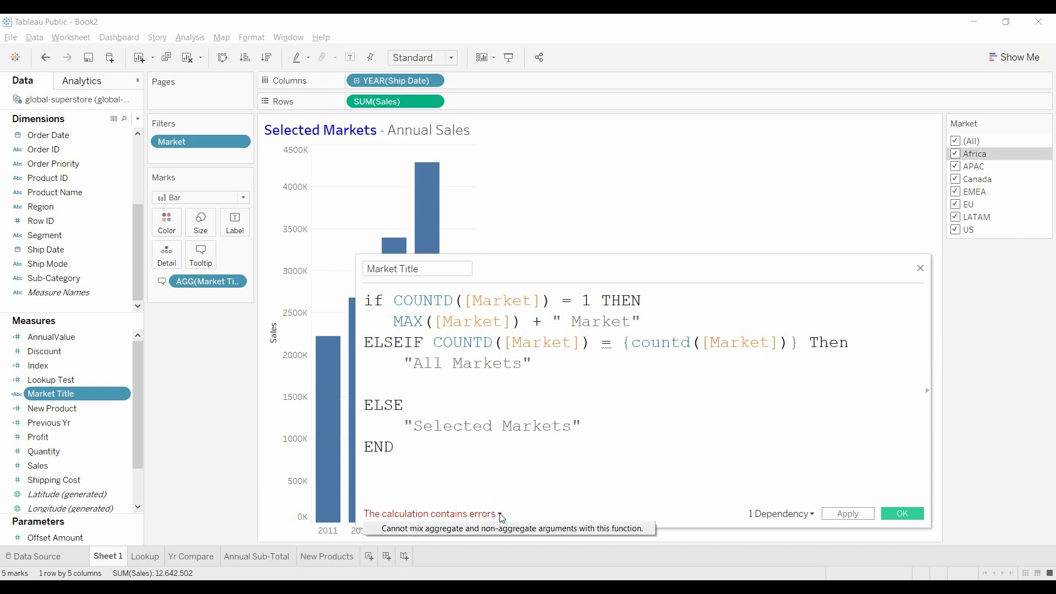
{"action": "left_click", "coordinate": [622, 344]}
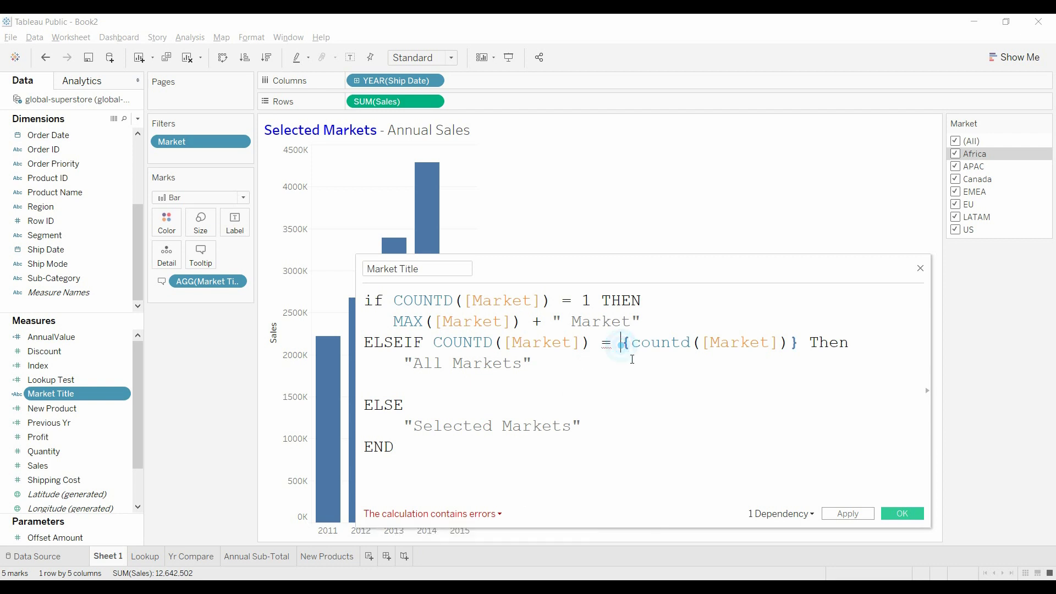
{"action": "type", "text": "MAX"}
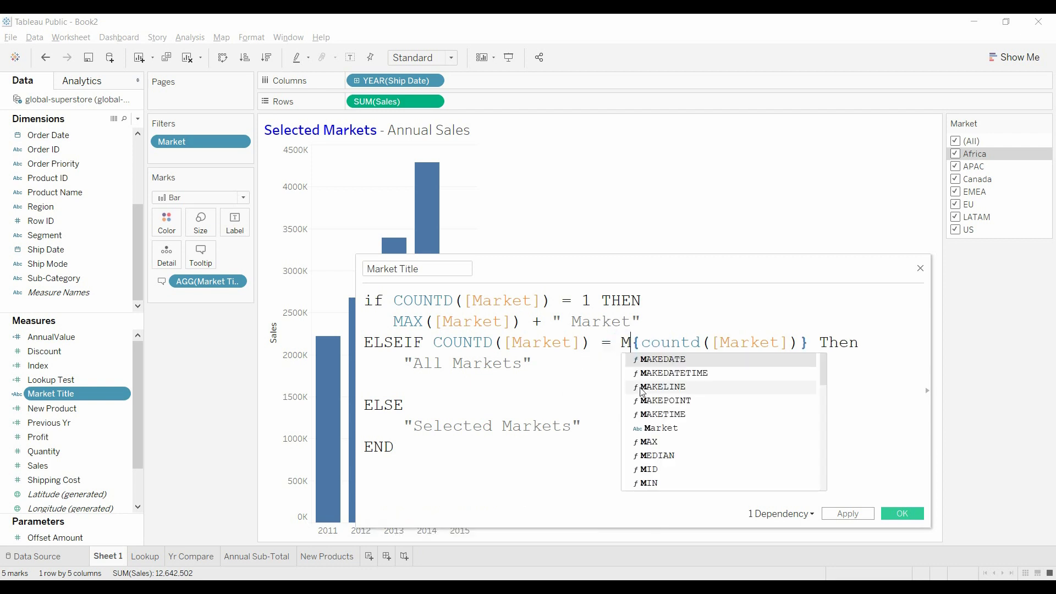
{"action": "type", "text": "("}
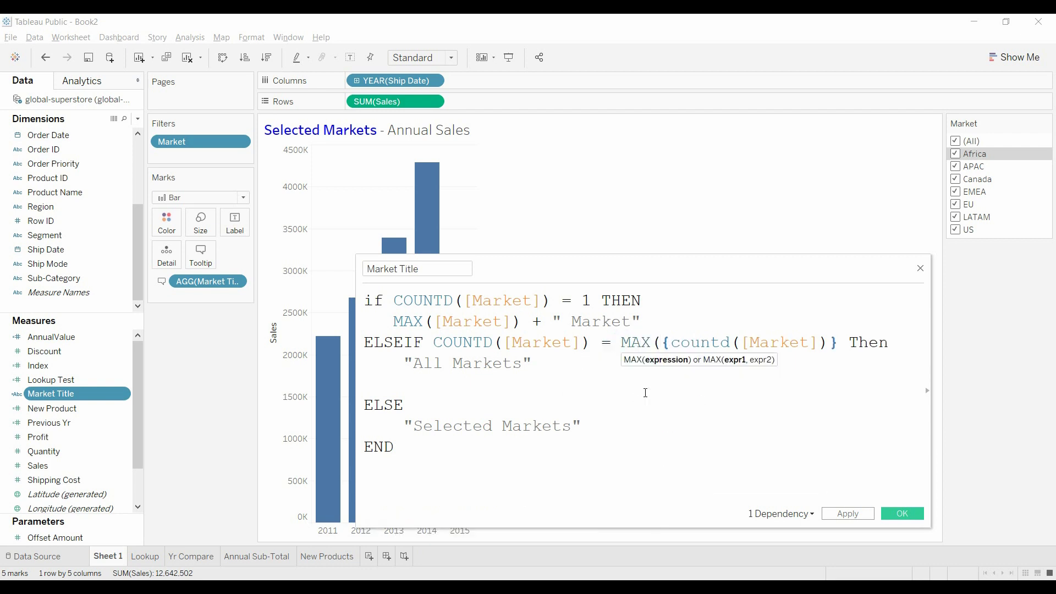
{"action": "left_click", "coordinate": [847, 346]}
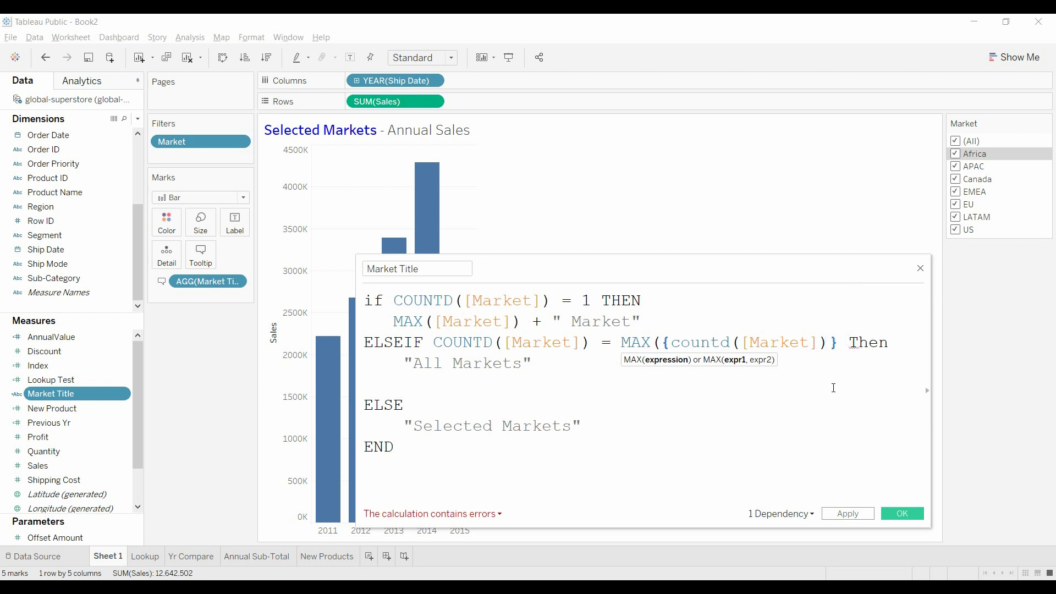
{"action": "type", "text": ")"}
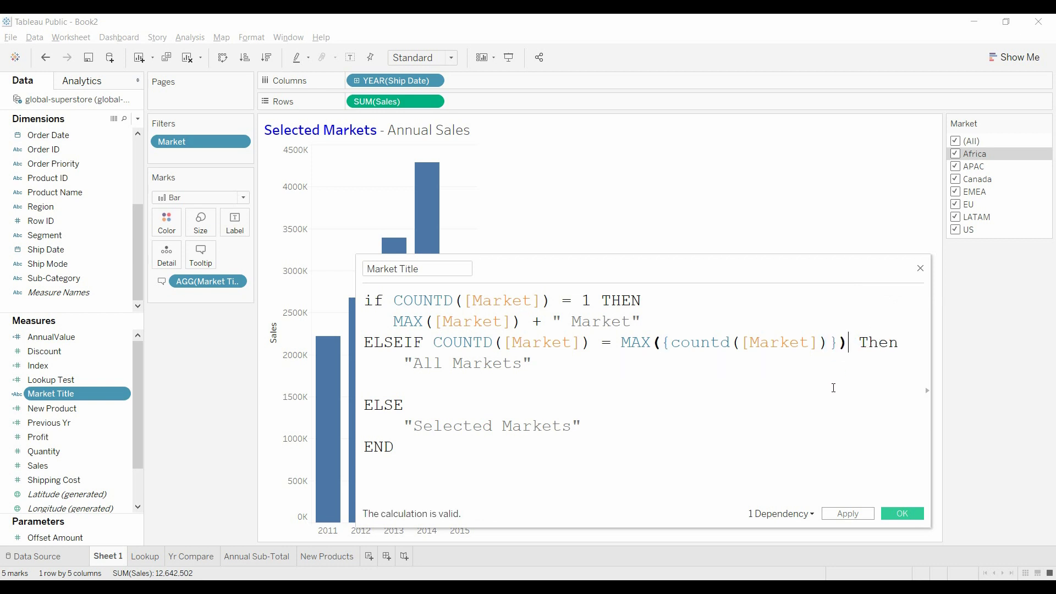
Step: Save the calculation, then exclude APAC, EMEA, US, Africa, Canada and EU, leaving LATAM
{"action": "left_click", "coordinate": [907, 513]}
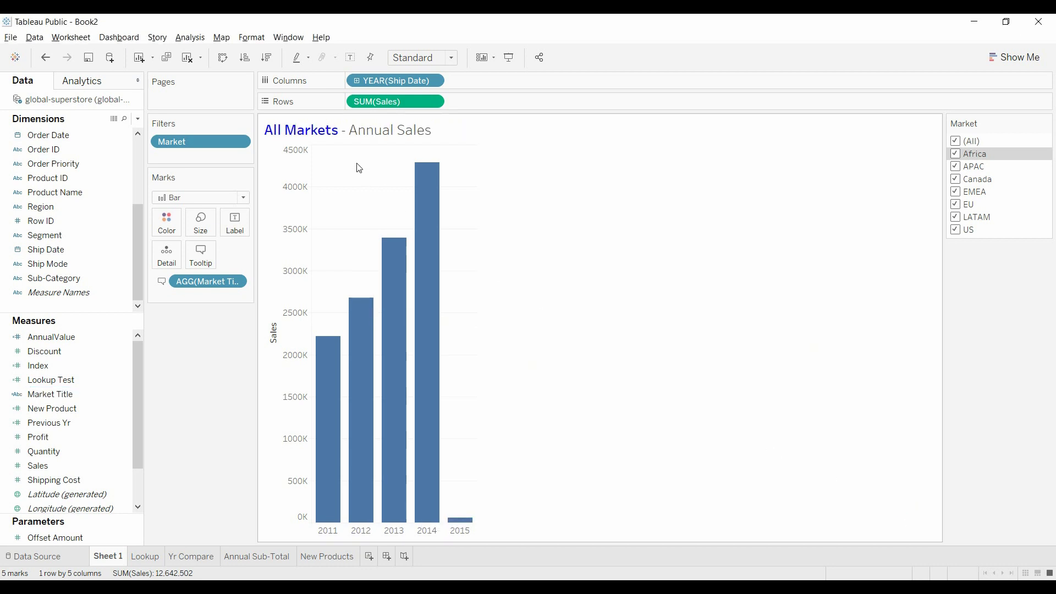
{"action": "left_click", "coordinate": [956, 166]}
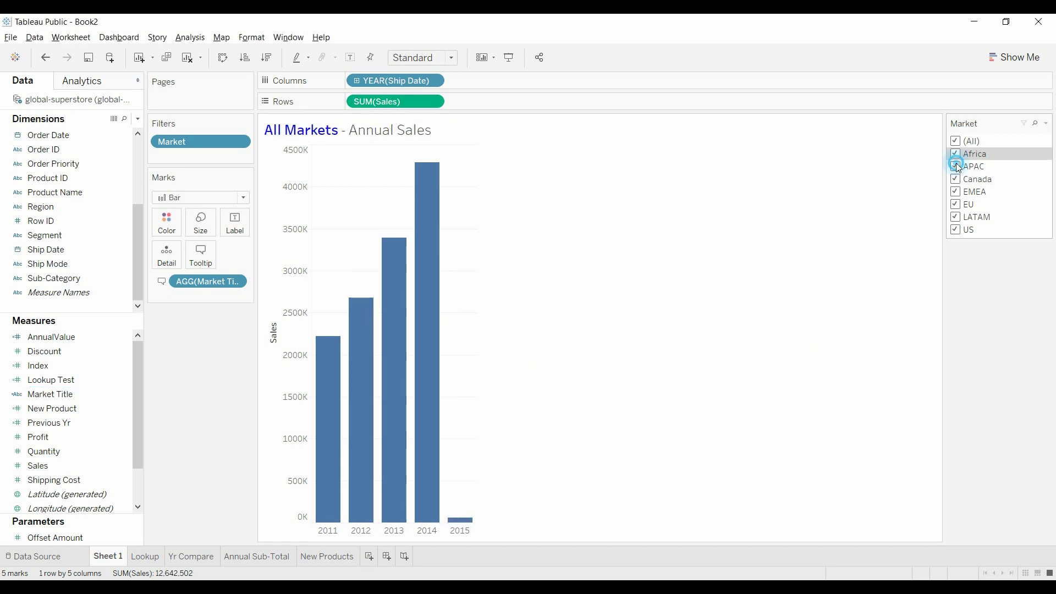
{"action": "left_click", "coordinate": [955, 192]}
{"action": "left_click", "coordinate": [957, 229]}
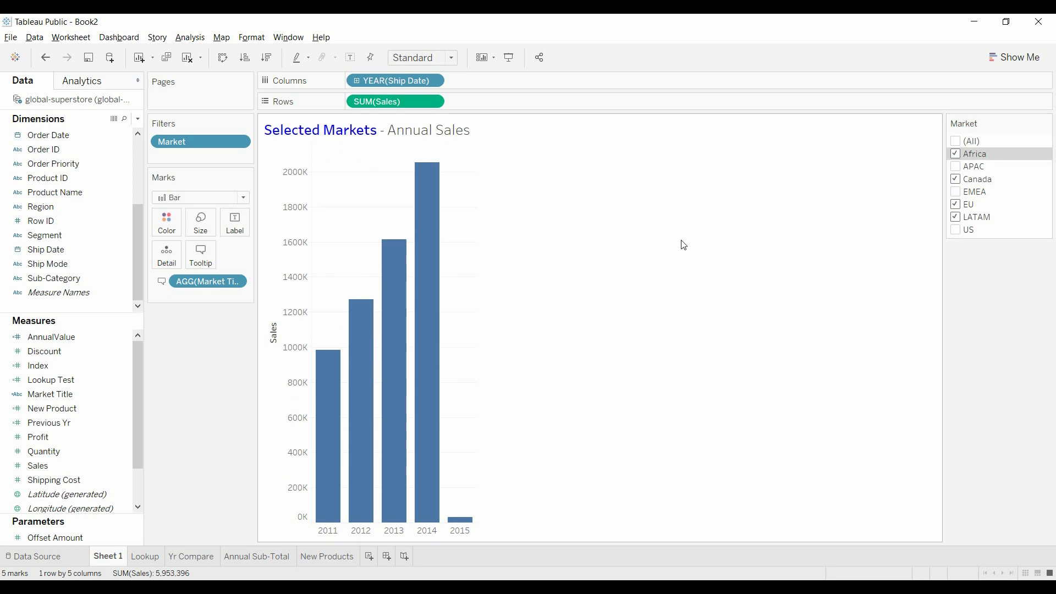
{"action": "left_click", "coordinate": [955, 154]}
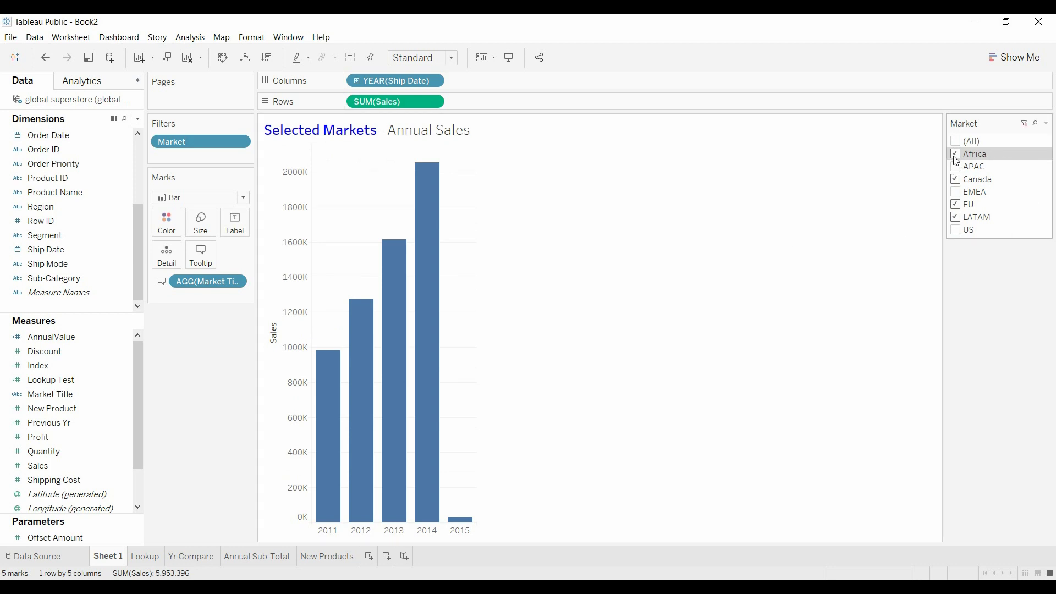
{"action": "left_click", "coordinate": [955, 179]}
{"action": "left_click", "coordinate": [957, 204]}
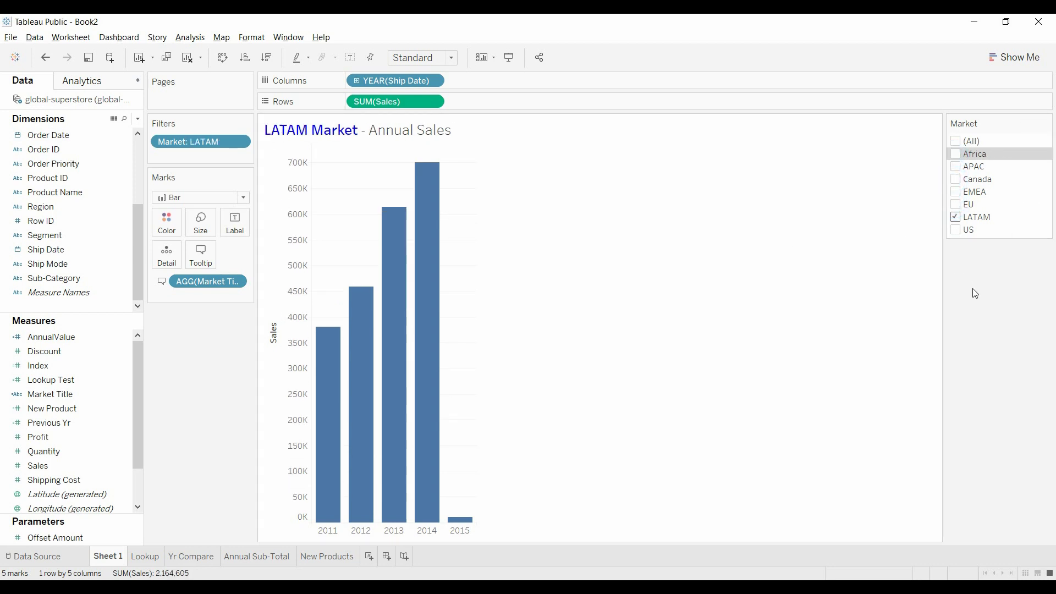